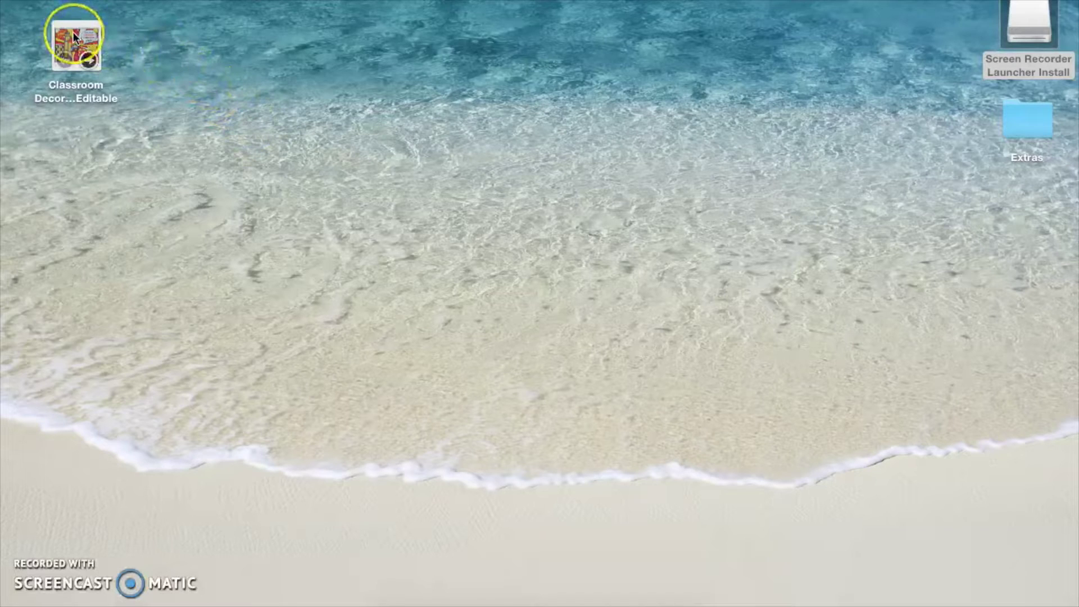
Drag the Classroom Decor Editable file from the desktop's top-left corner toward the centre.
left_click_drag(73, 32, 294, 99)
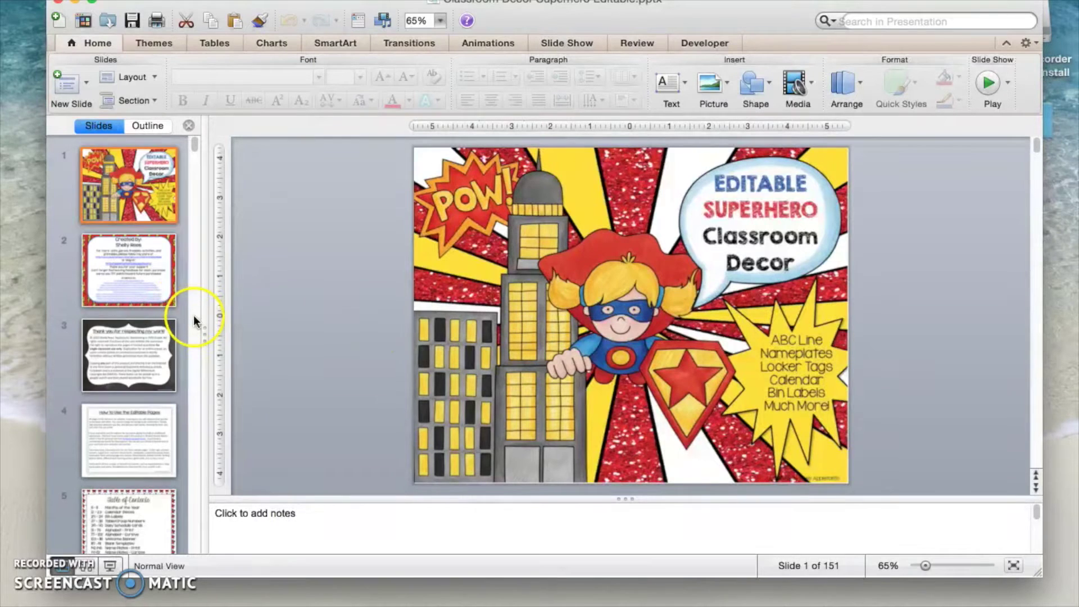
Show slide 7 (March and April cards), then jump to slide 123's blank name-tag template.
scroll(191, 314, "down", 5)
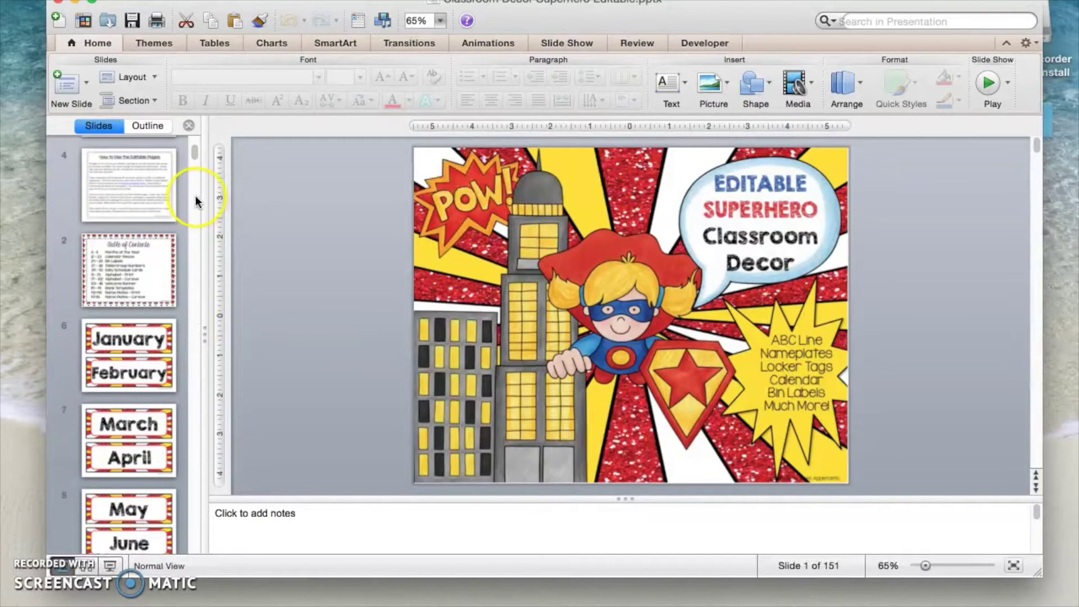
scroll(198, 203, "down", 5)
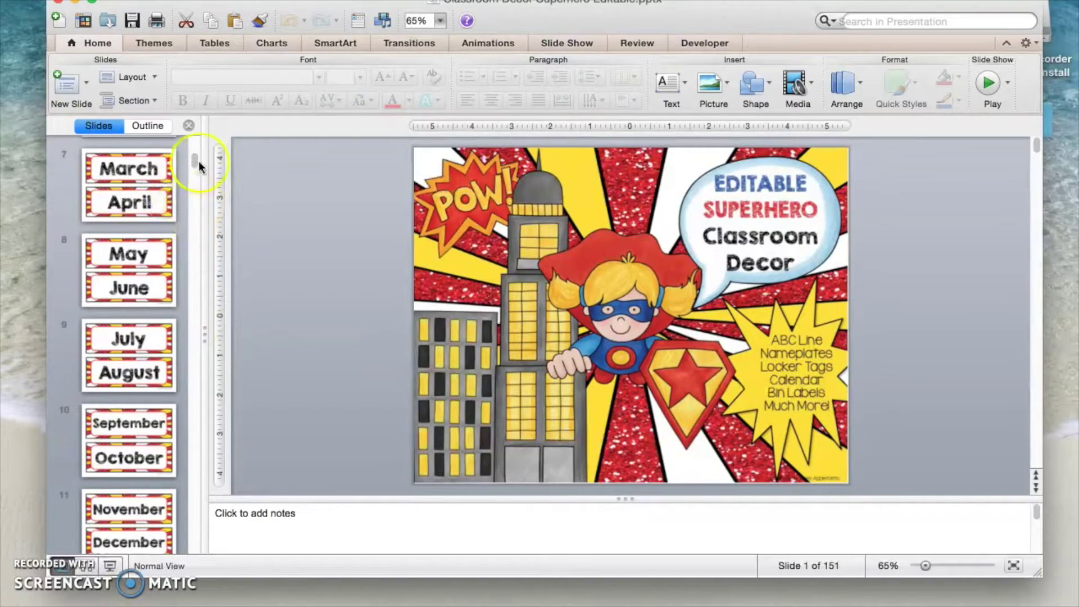
left_click(118, 194)
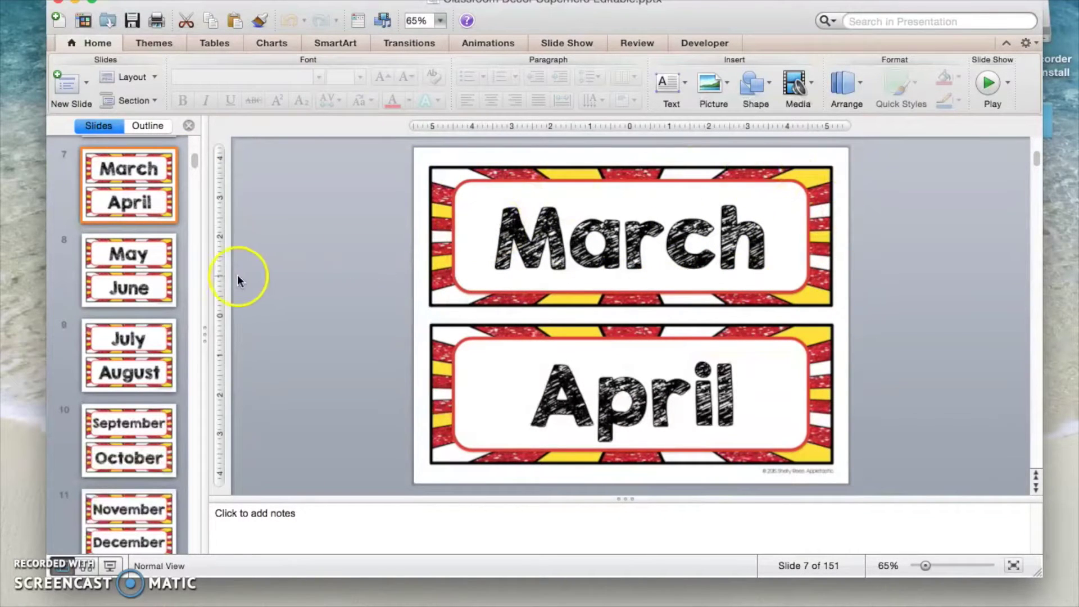
left_click_drag(193, 162, 192, 468)
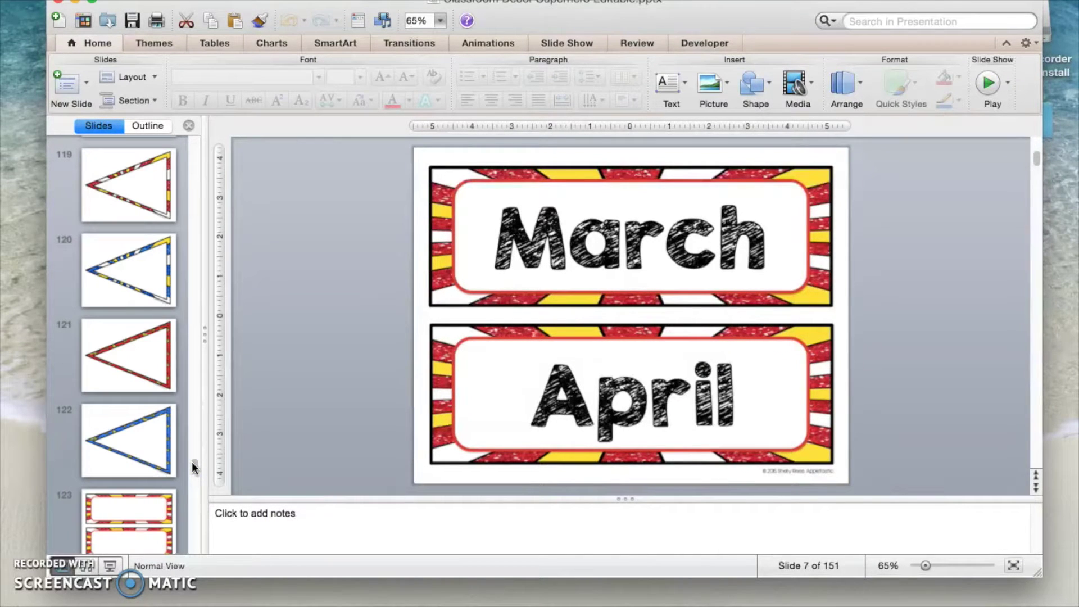
left_click(157, 506)
Display slide 126, the four blank cloud cards, with nothing selected.
scroll(193, 482, "down", 3)
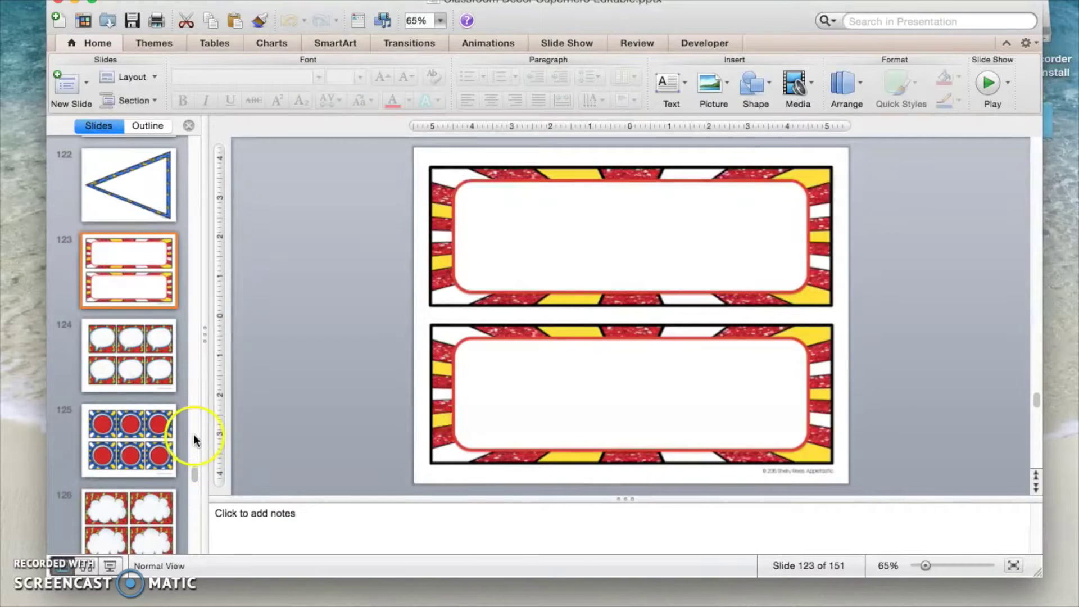
left_click(127, 523)
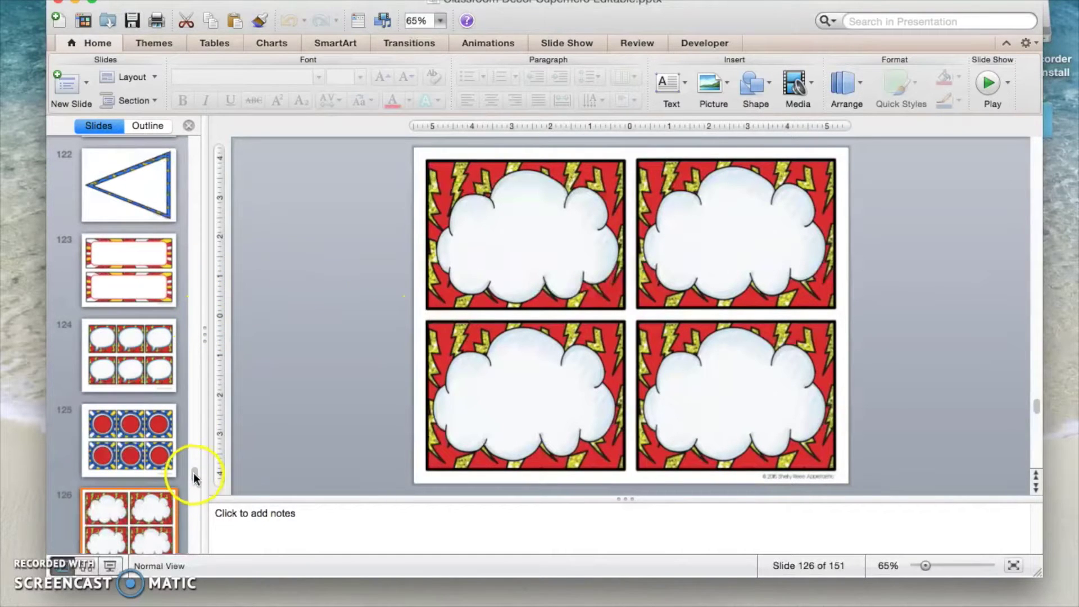
left_click_drag(195, 474, 194, 477)
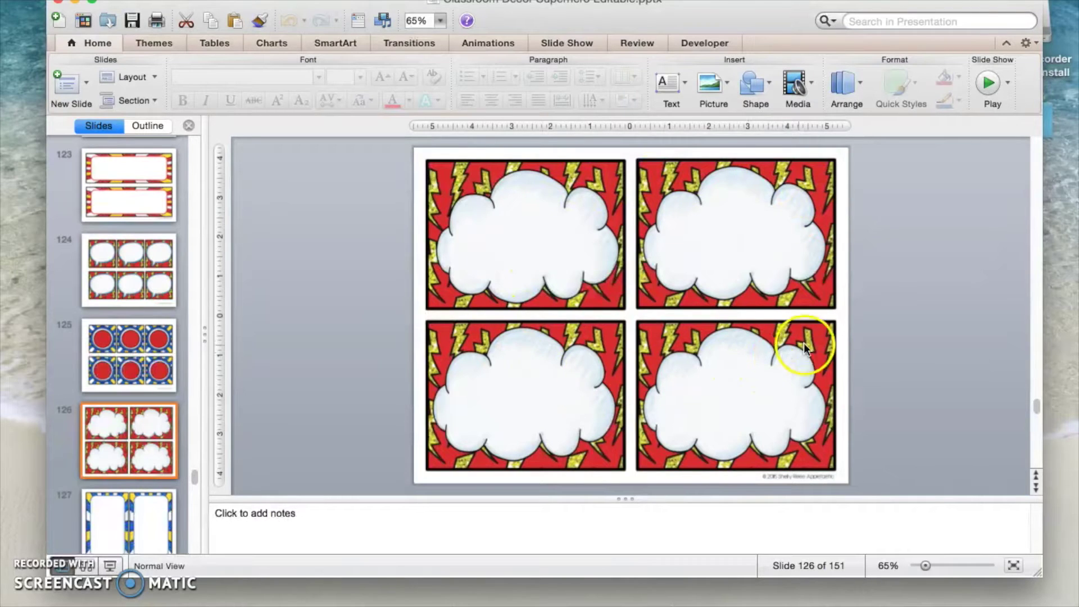
left_click(834, 325)
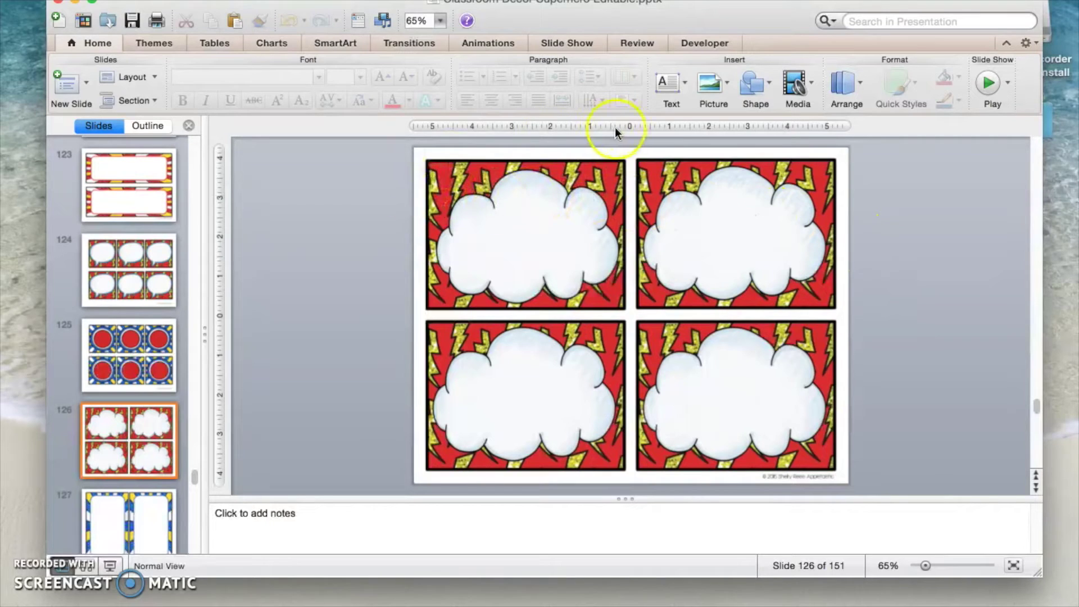
Draw a text box over the top-left cloud and type 'Justice'.
left_click(684, 85)
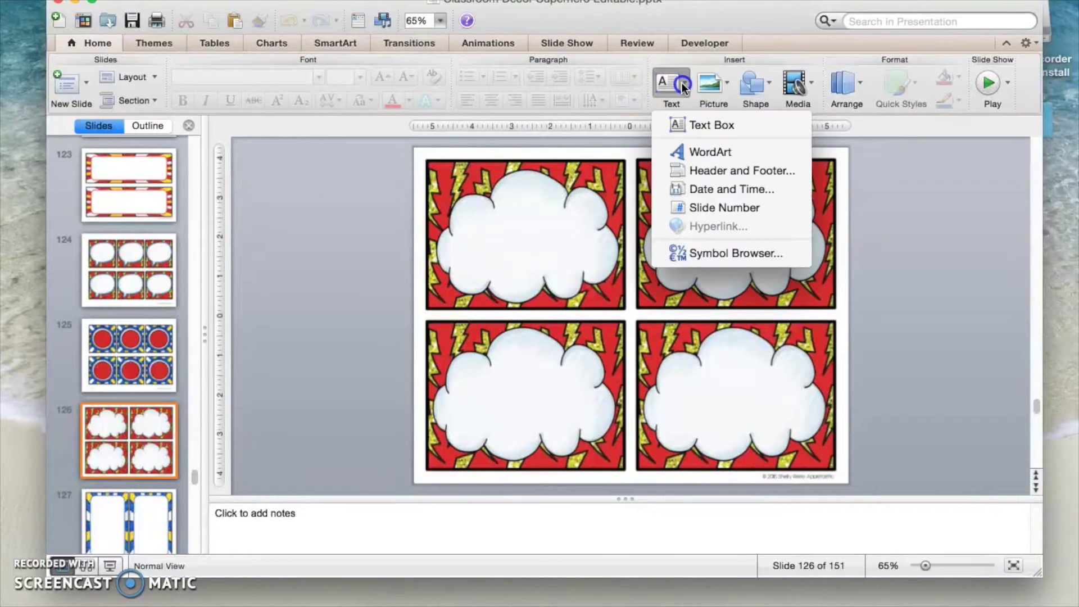
left_click(680, 125)
left_click_drag(448, 213, 605, 278)
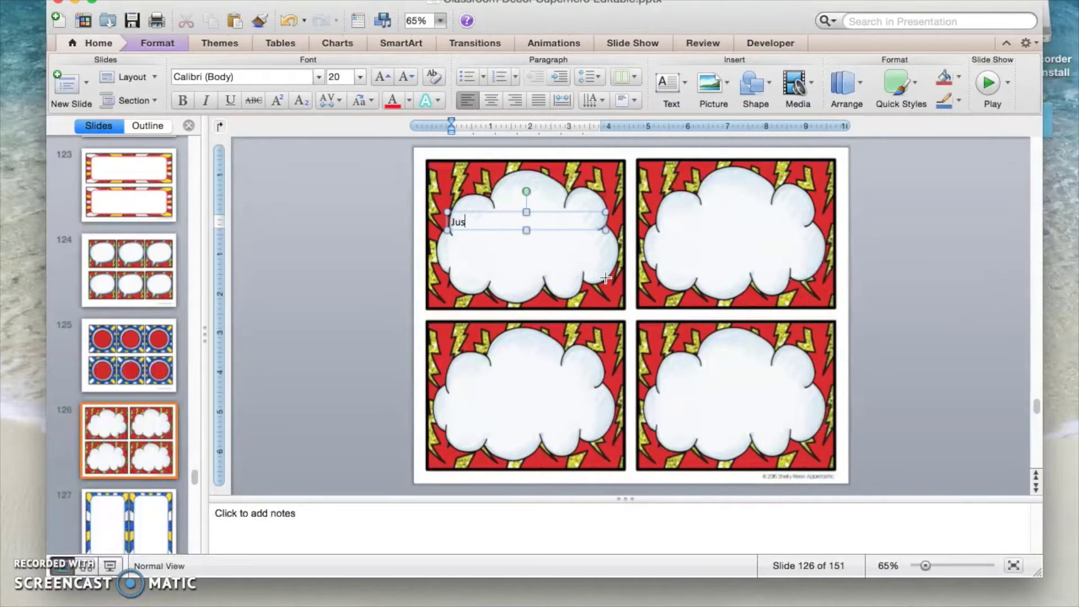
type("Justice")
left_click_drag(558, 224, 549, 248)
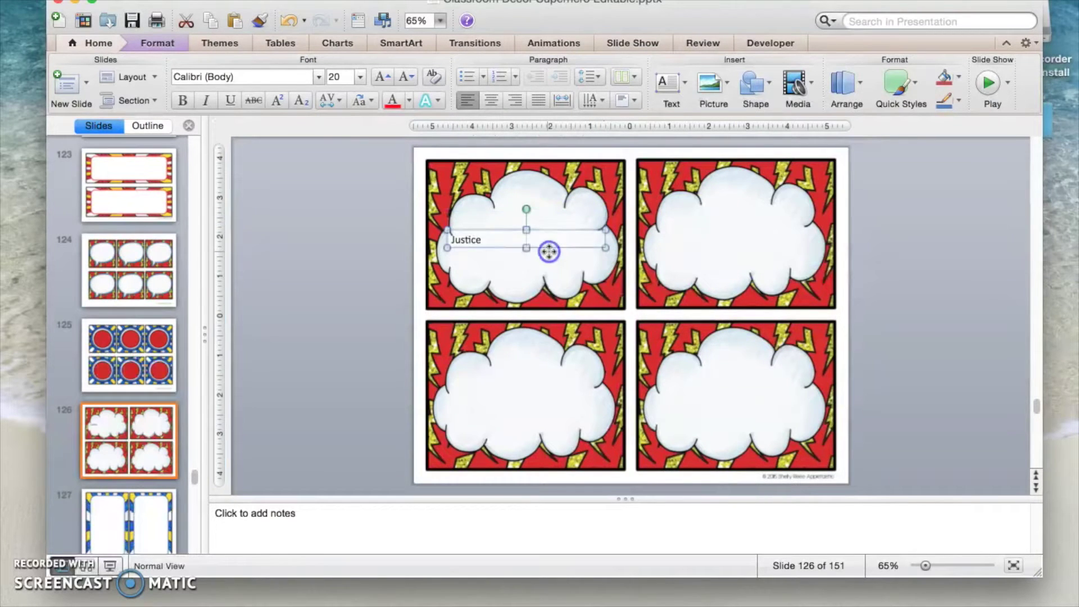
Select the word Justice and centre it within its text box.
left_click(475, 235)
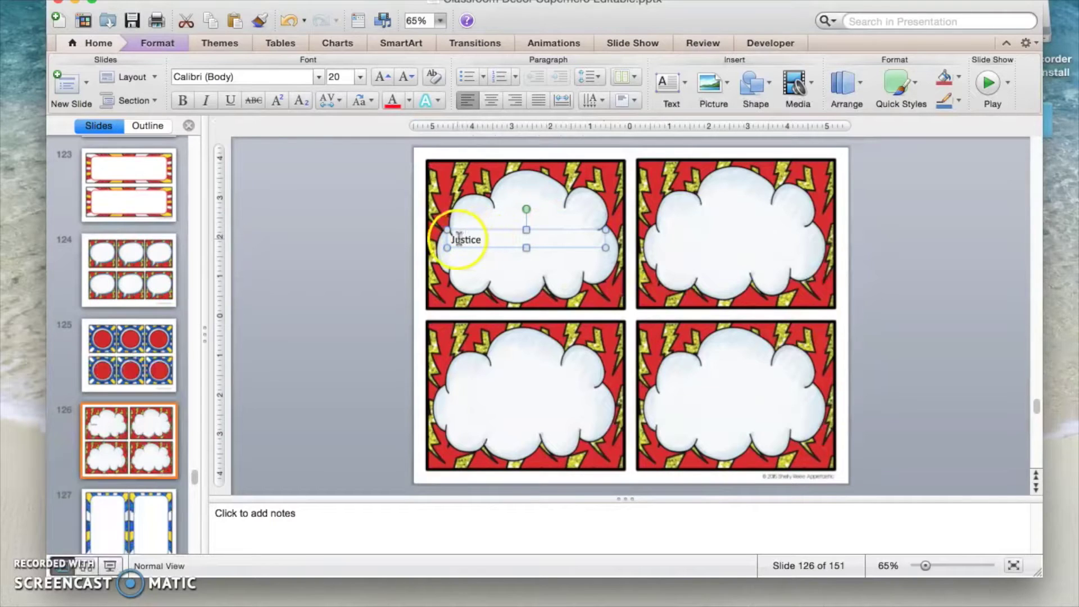
left_click_drag(482, 241, 448, 238)
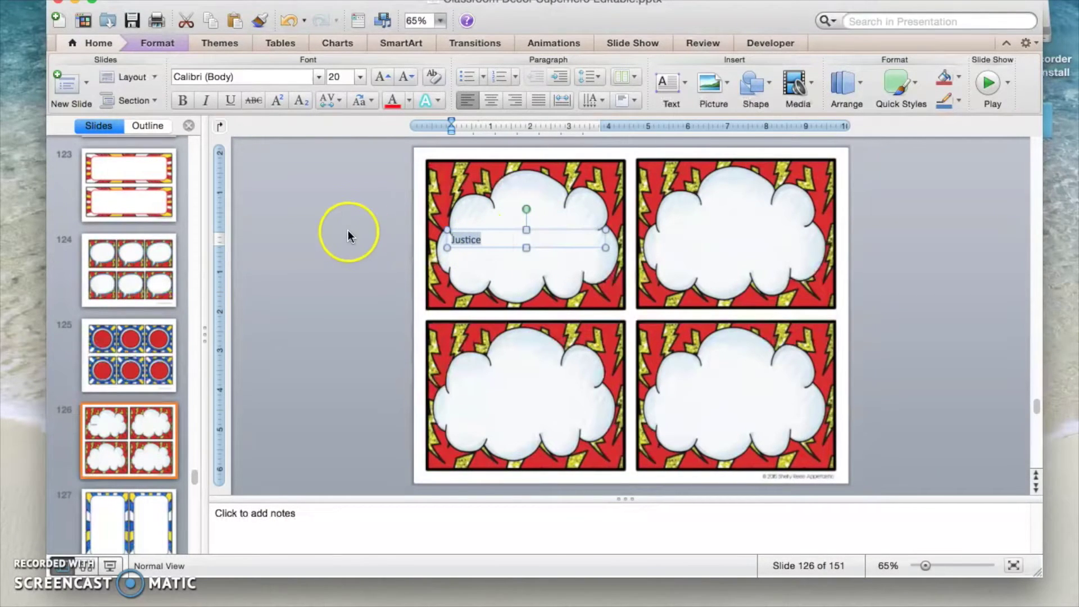
left_click(472, 232)
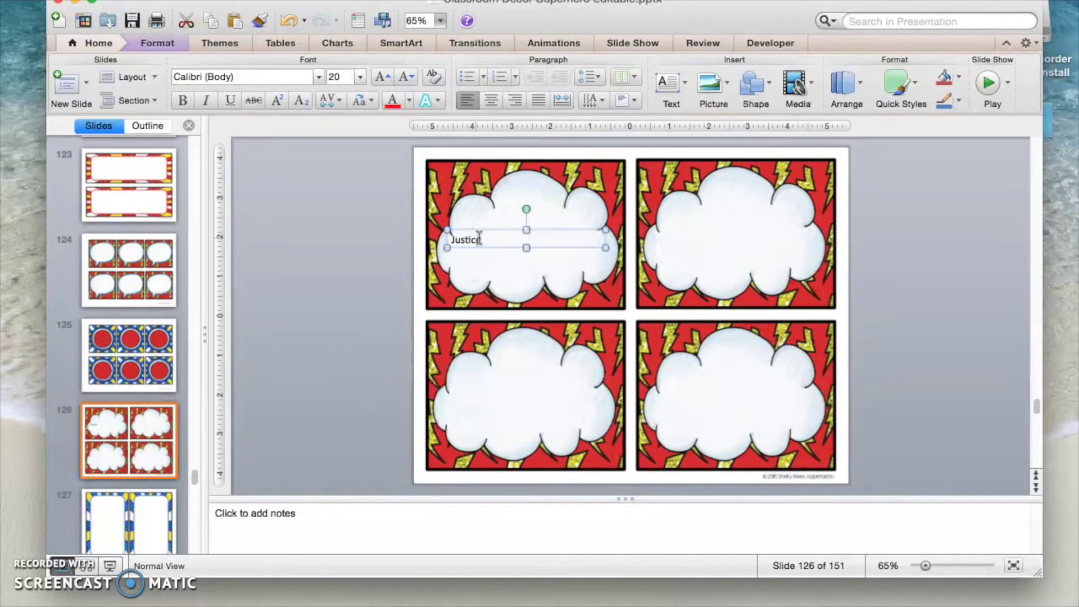
left_click_drag(483, 239, 453, 239)
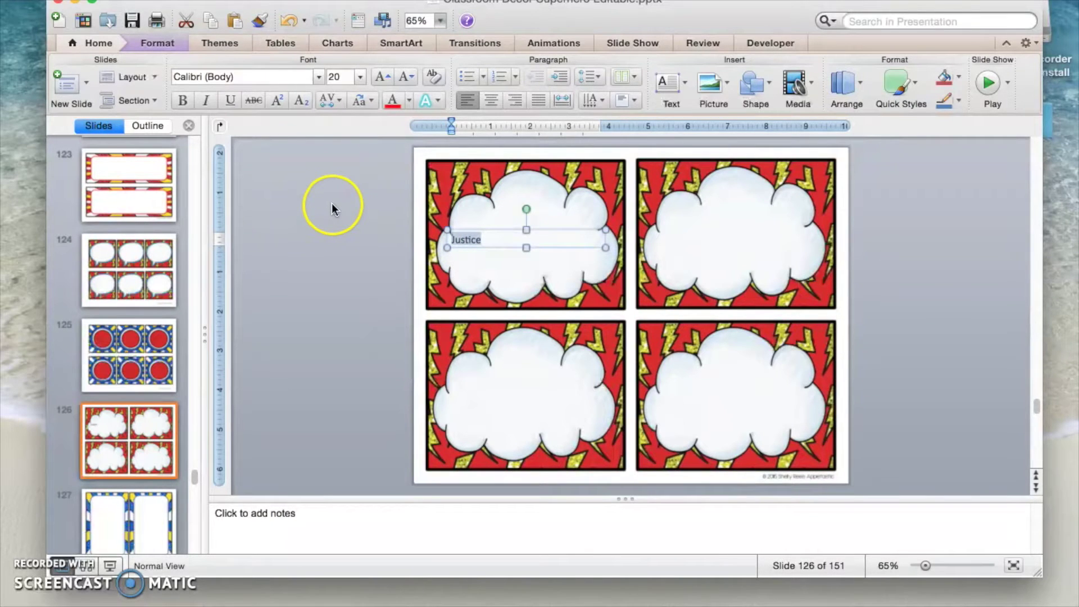
left_click(492, 102)
Change Justice's font to KG Blank Space Sketch.
left_click(322, 79)
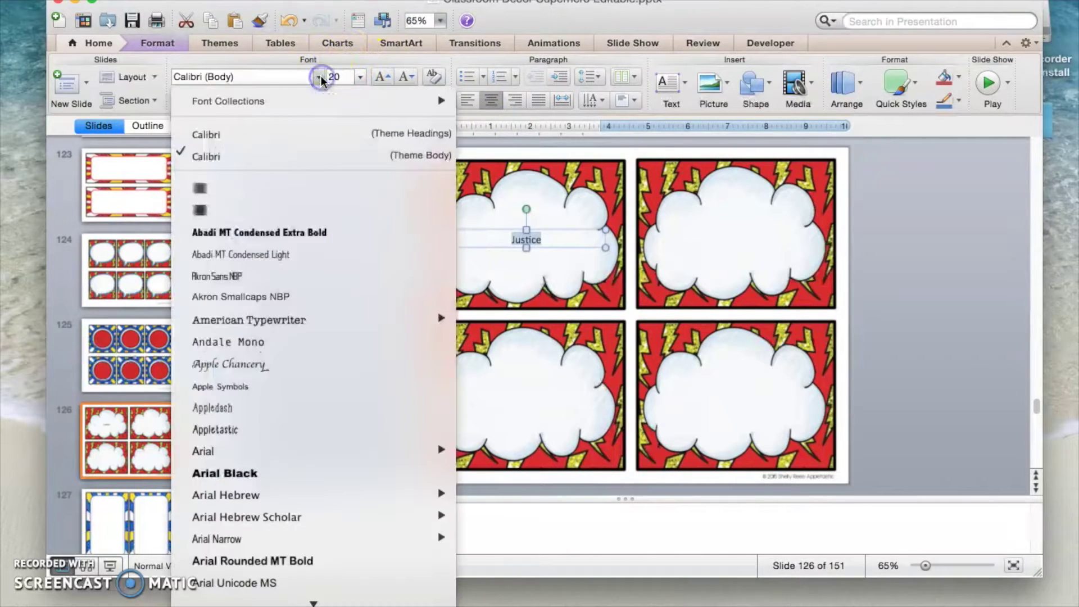
scroll(315, 368, "down", 8)
scroll(316, 371, "down", 15)
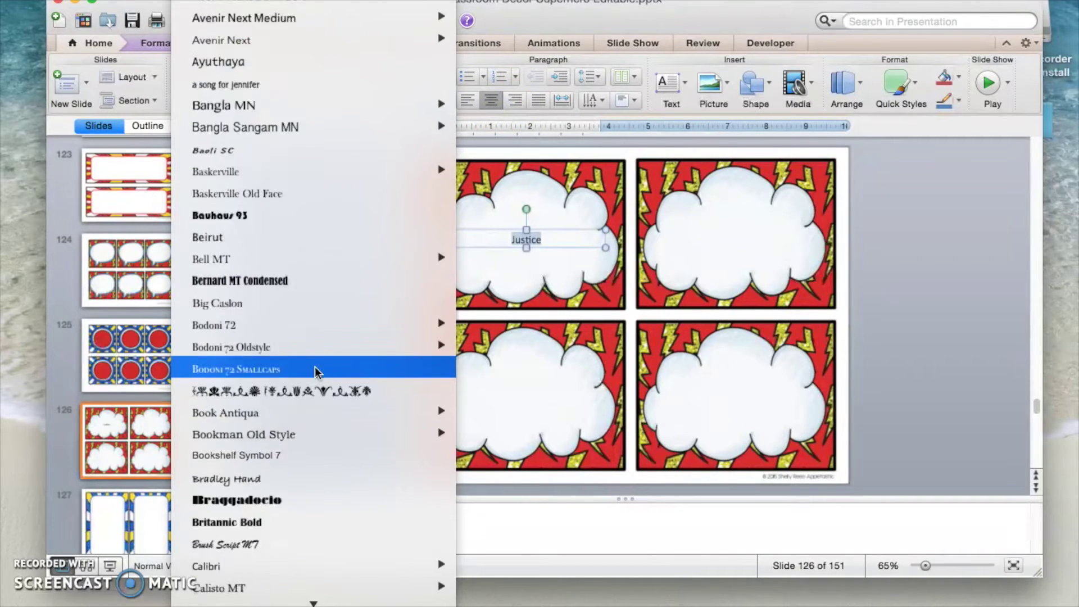
scroll(316, 371, "down", 20)
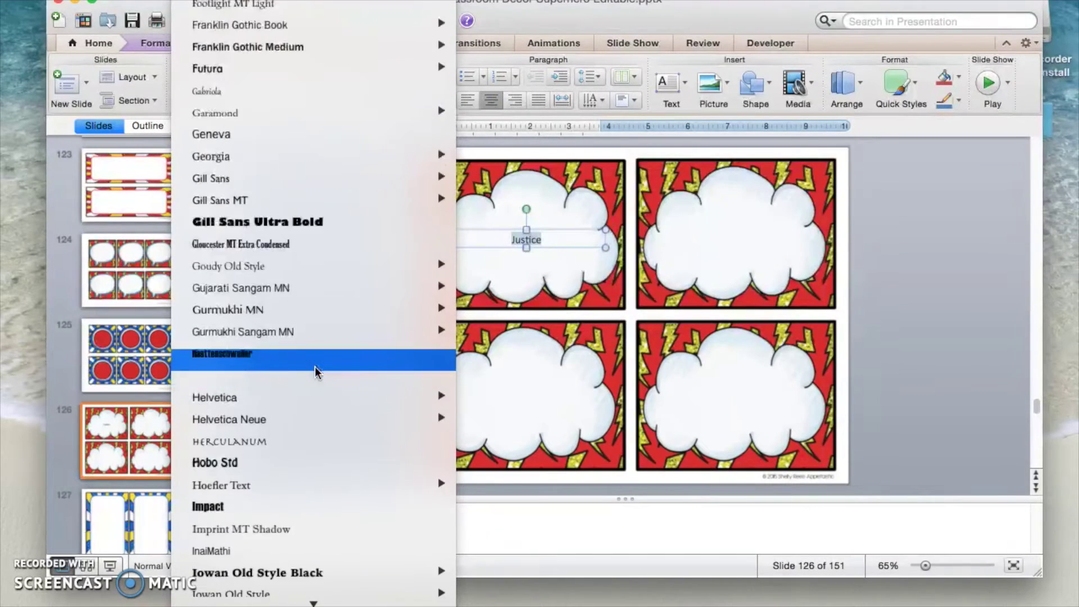
left_click(309, 225)
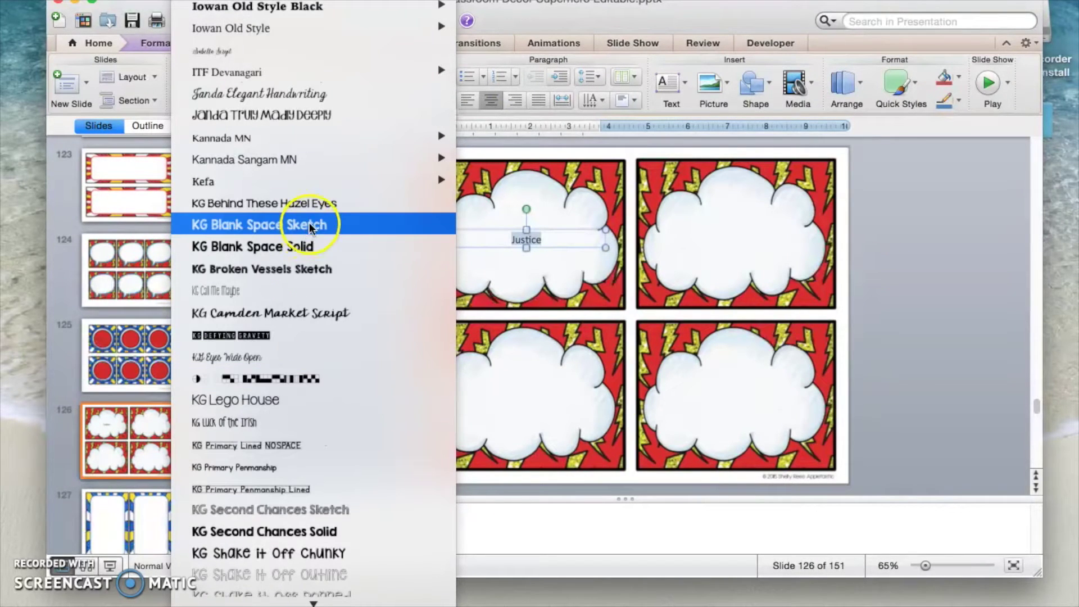
left_click(540, 231)
left_click(385, 226)
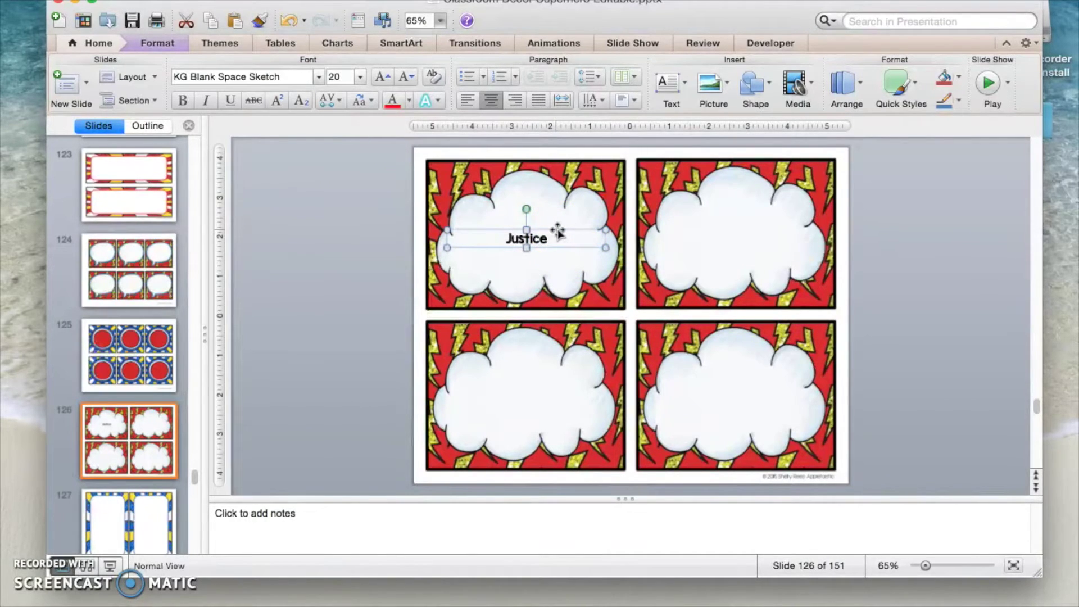
Enlarge Justice to 66 pt and centre its box in the top-left cloud.
left_click_drag(506, 239, 575, 240)
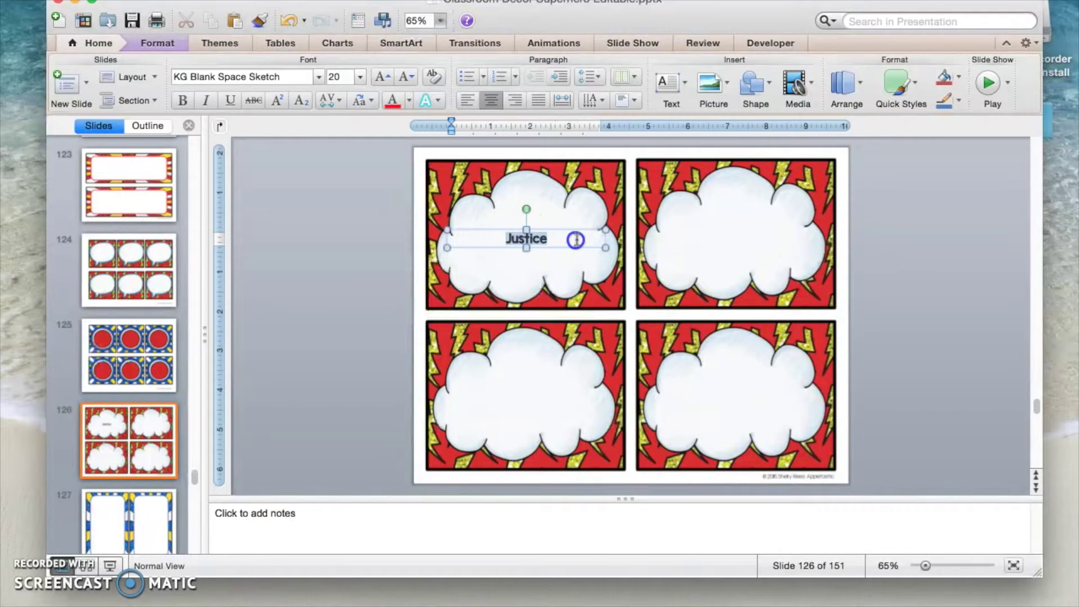
left_click(360, 77)
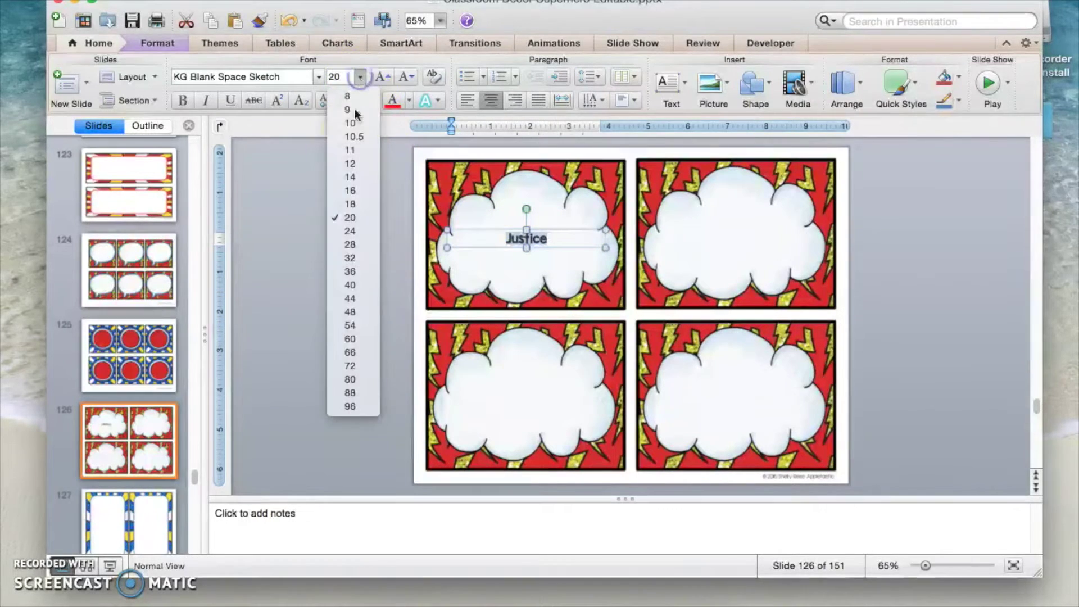
left_click(352, 338)
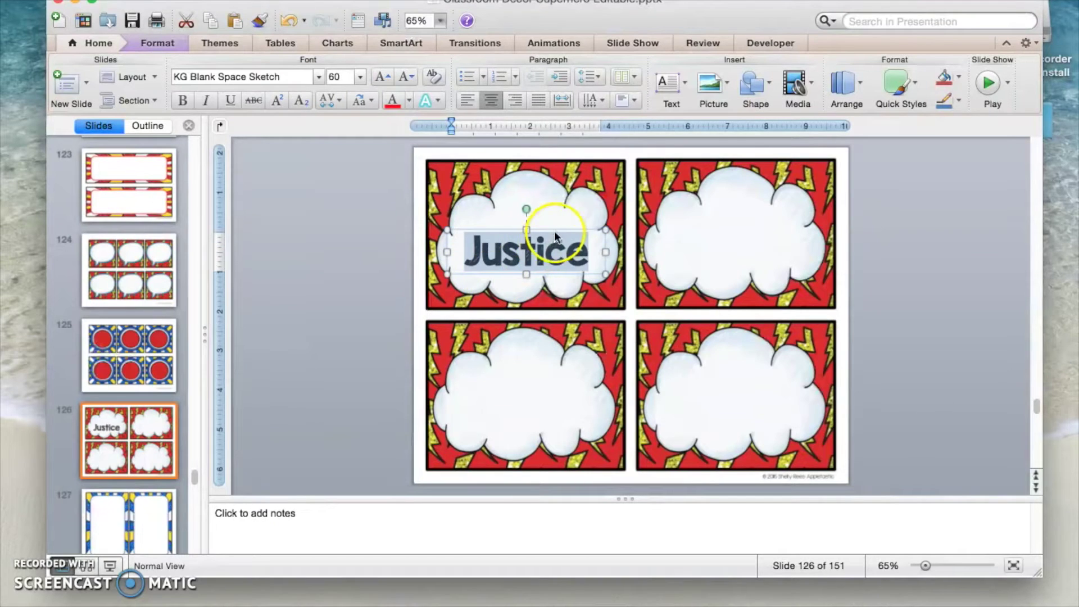
left_click_drag(549, 230, 549, 214)
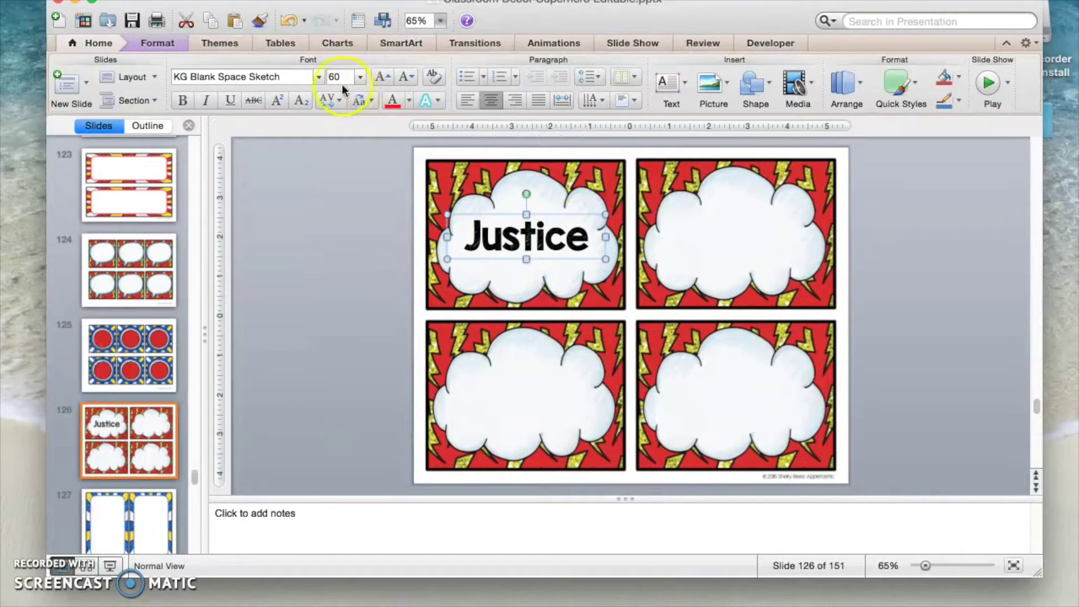
left_click(360, 77)
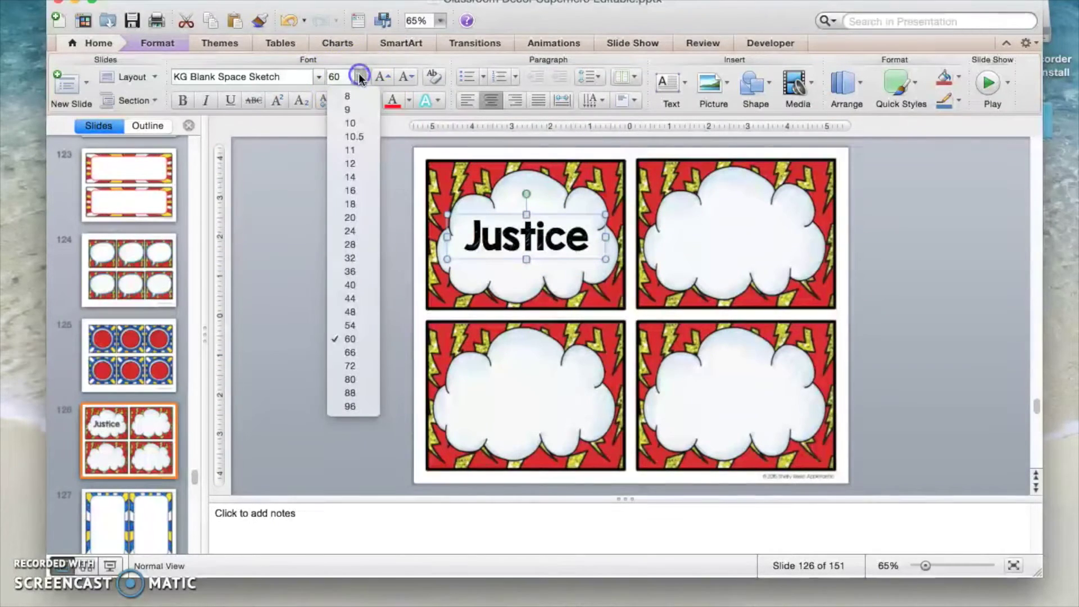
left_click(346, 353)
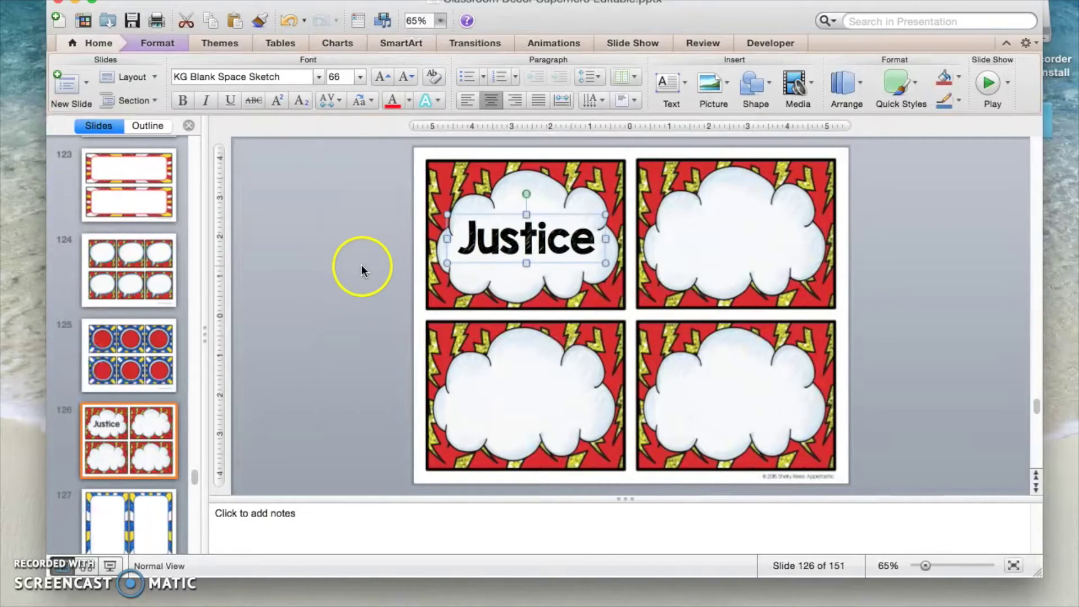
left_click_drag(533, 219, 538, 220)
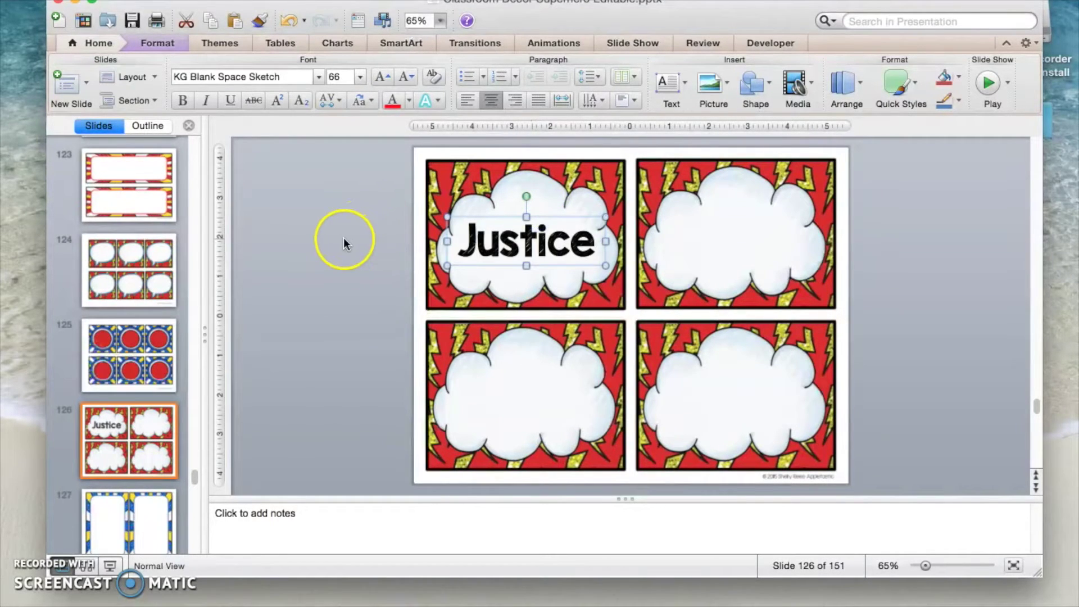
Colour Justice with the red eyedropper-sampled from the lightning background via More Colors.
left_click(468, 236)
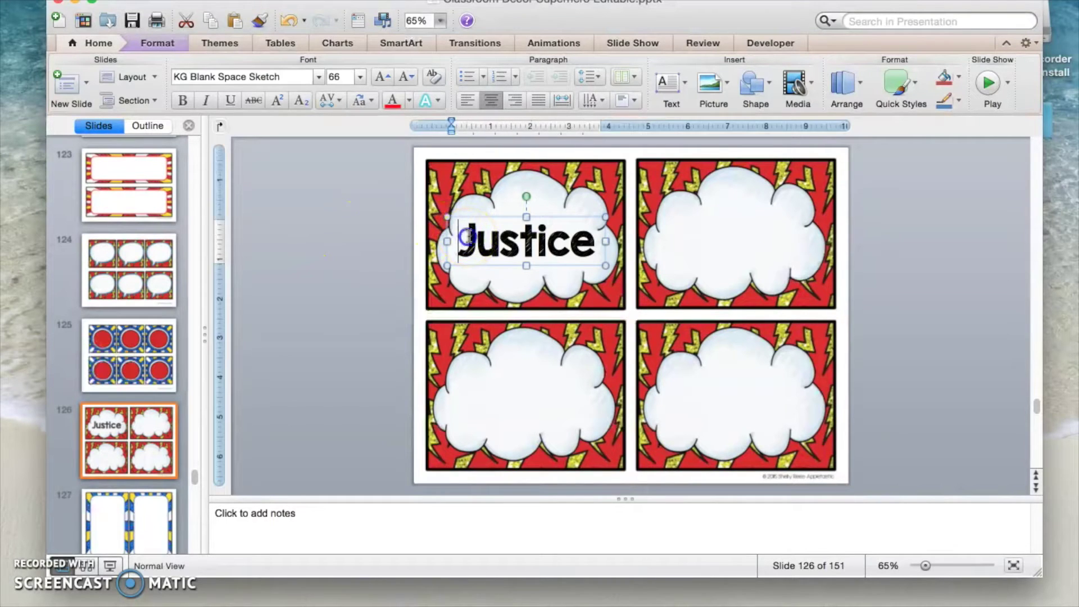
left_click_drag(460, 240, 610, 231)
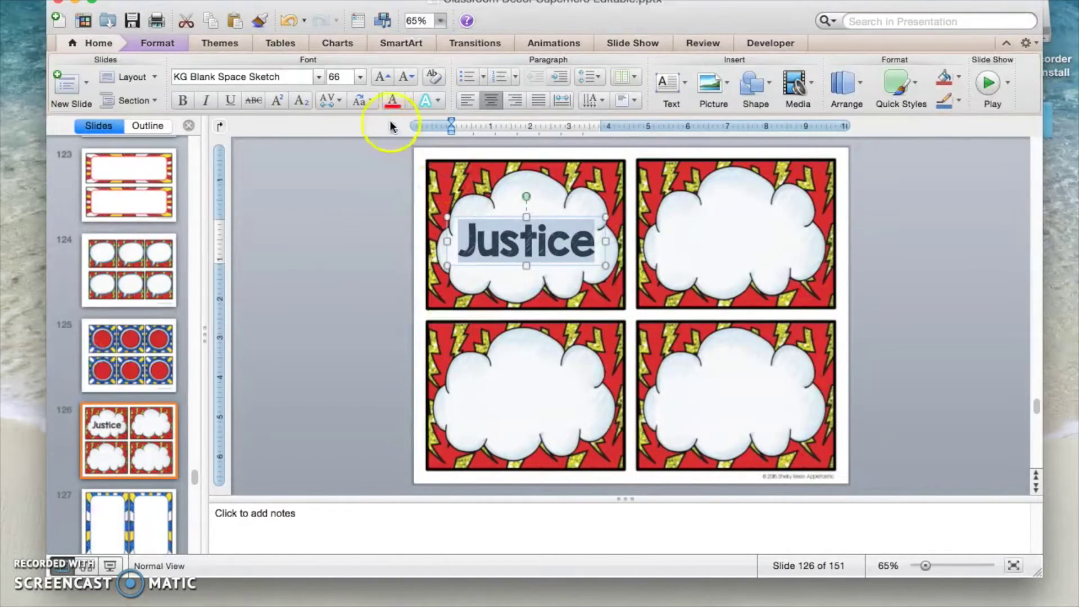
left_click(408, 103)
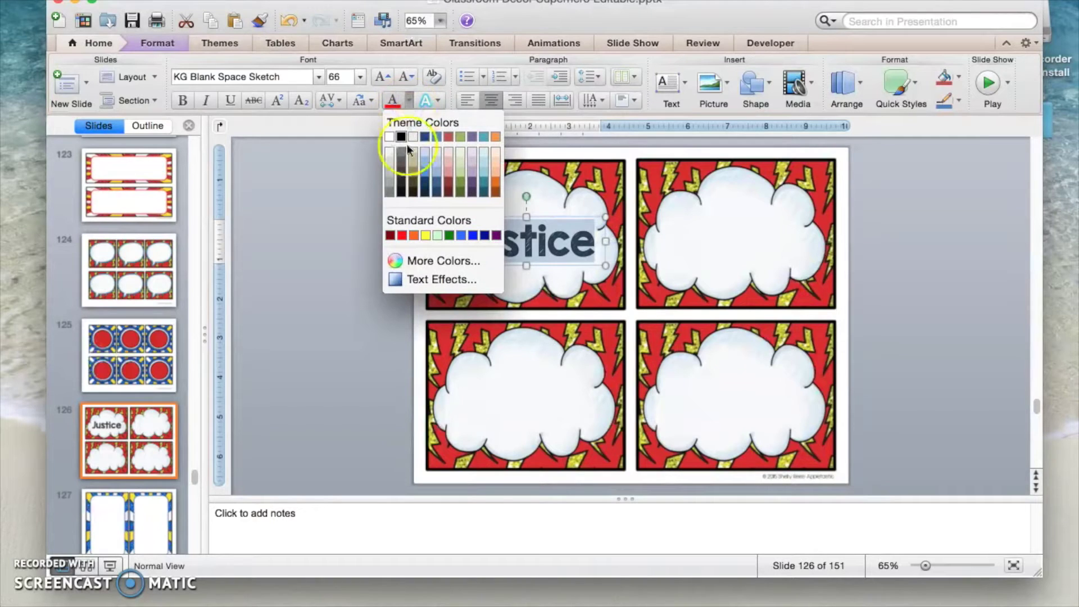
left_click(423, 261)
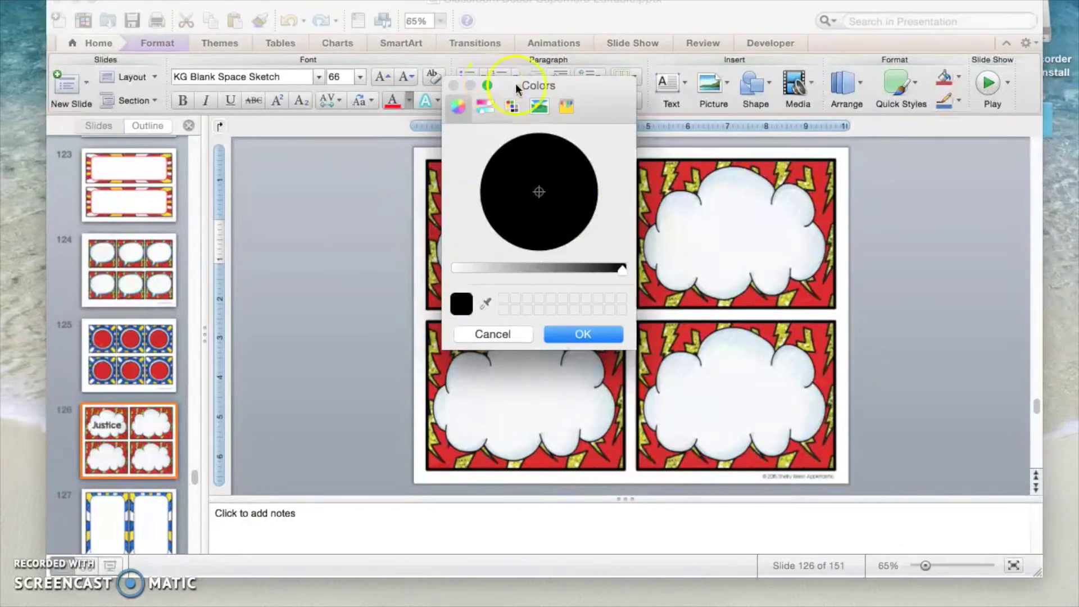
left_click_drag(600, 87, 377, 138)
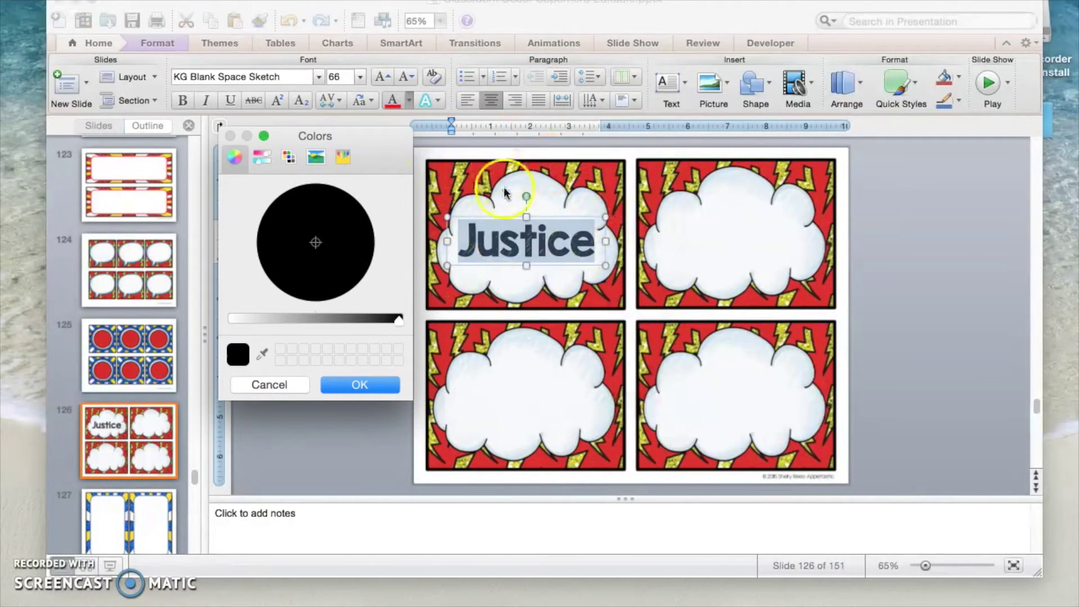
left_click(262, 354)
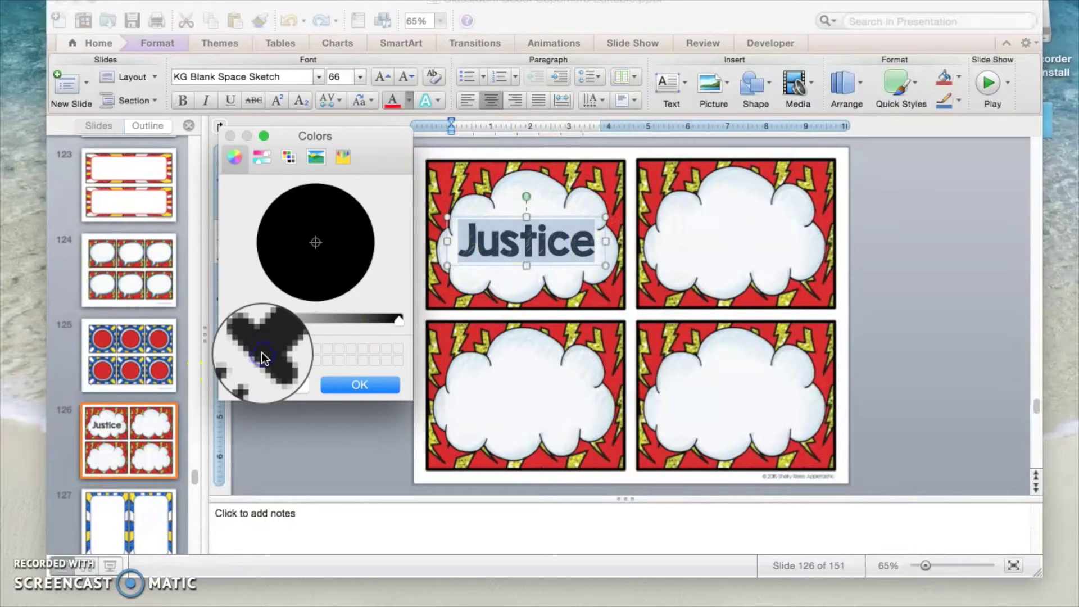
left_click(584, 184)
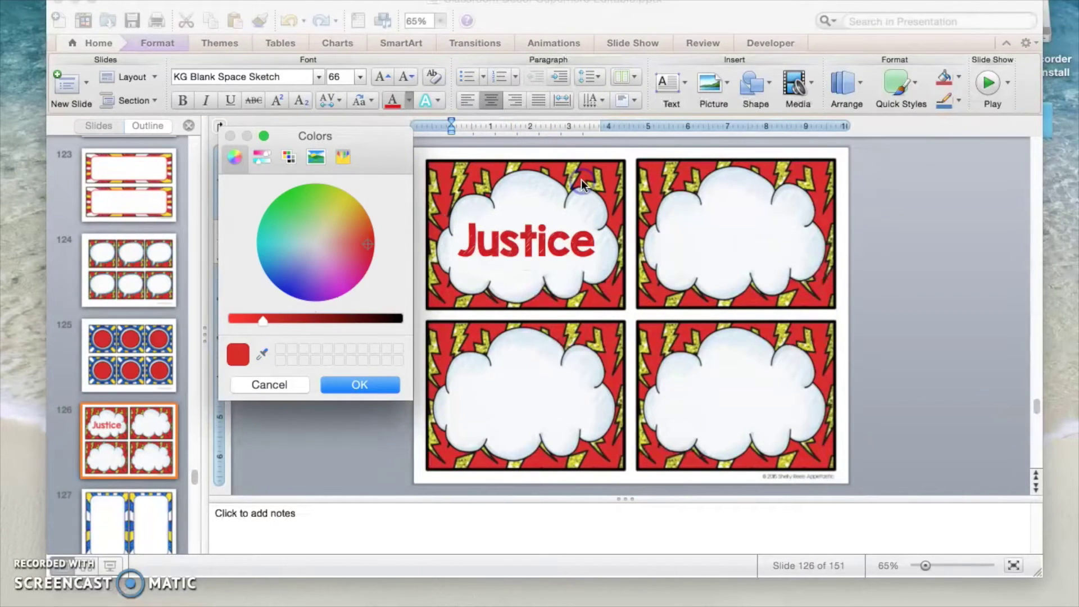
left_click(346, 384)
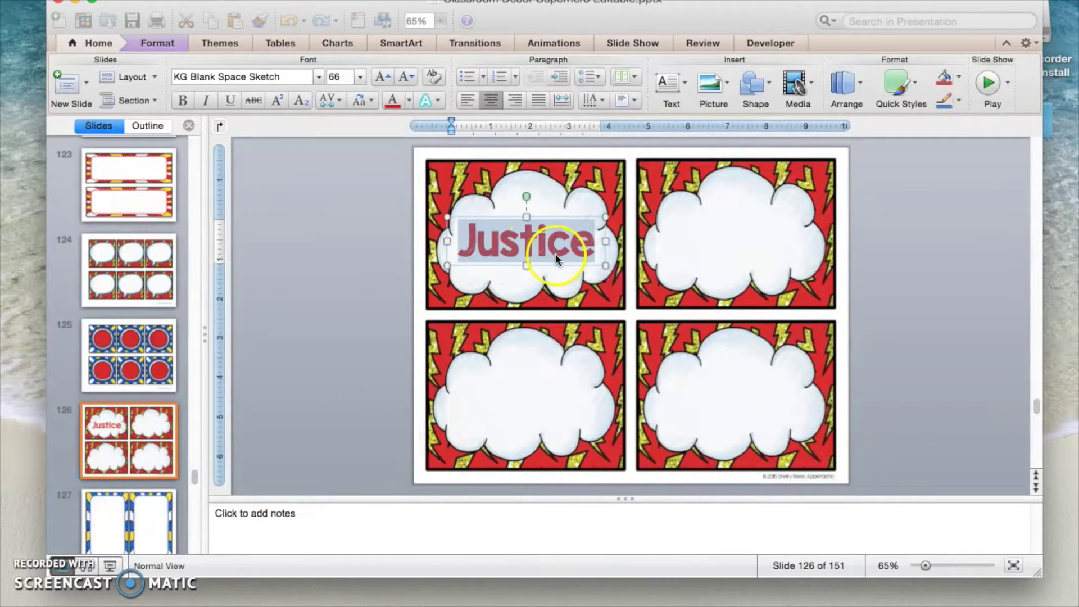
left_click(471, 265)
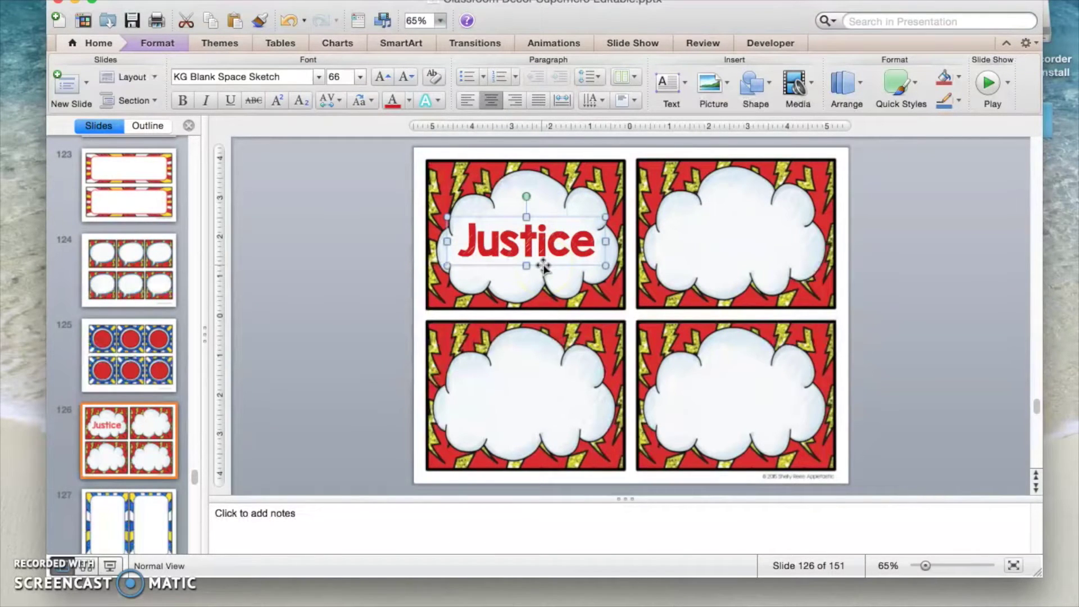
Option-drag copies of the Justice label into the upper-right, lower-left and lower-right clouds.
left_click_drag(543, 266, 755, 263)
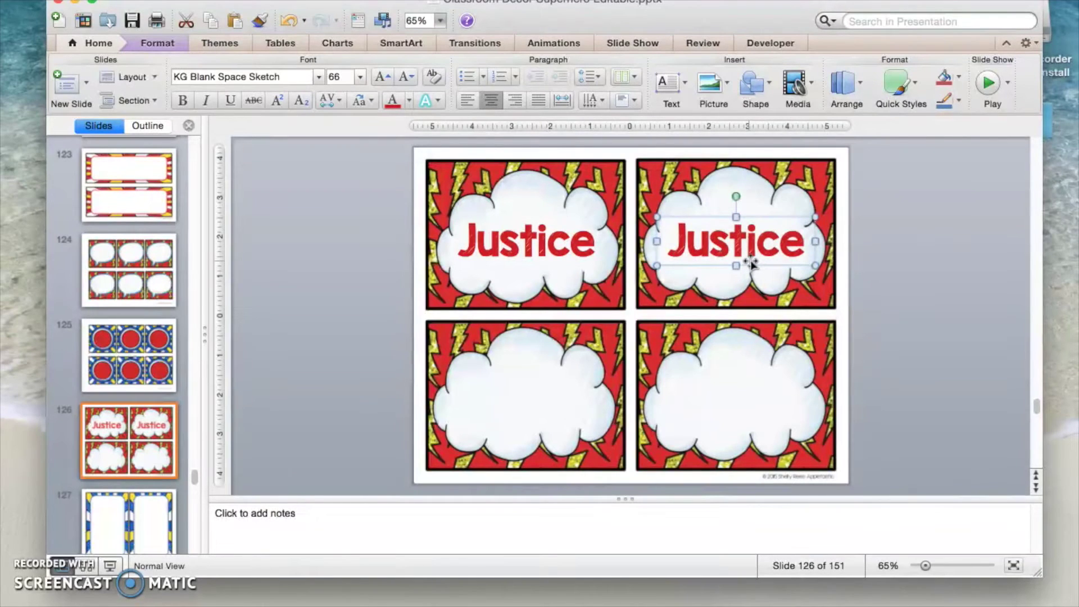
left_click_drag(547, 248, 547, 431)
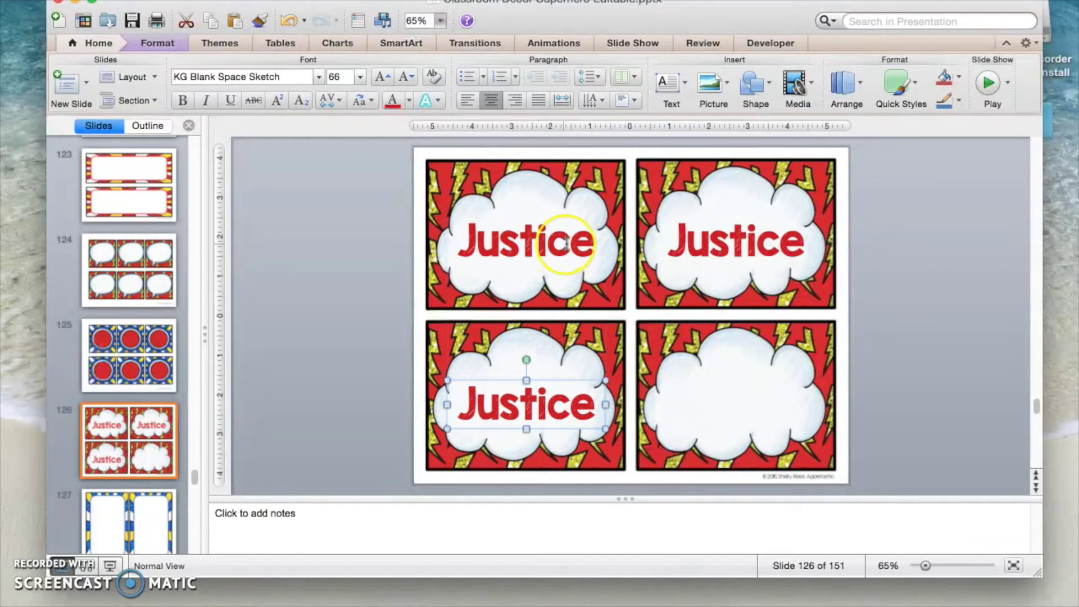
left_click_drag(566, 243, 753, 422)
left_click_drag(698, 240, 836, 241)
Retype the three copied names as Anna, Mike and Joel, then deselect.
type("Anaa")
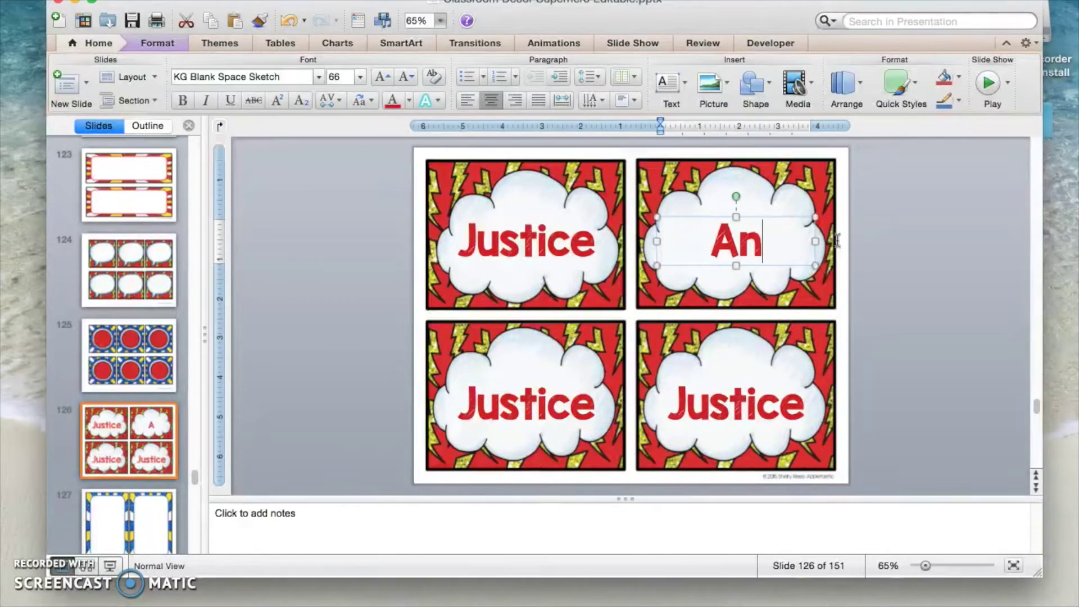
key("BackSpace")
key("BackSpace")
type("na")
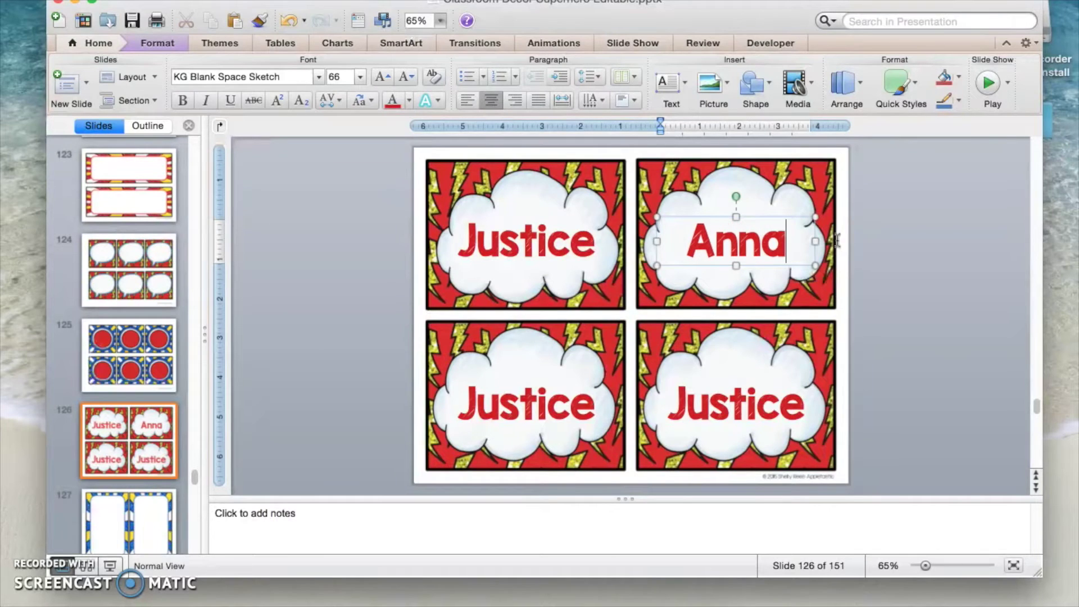
left_click_drag(474, 402, 633, 382)
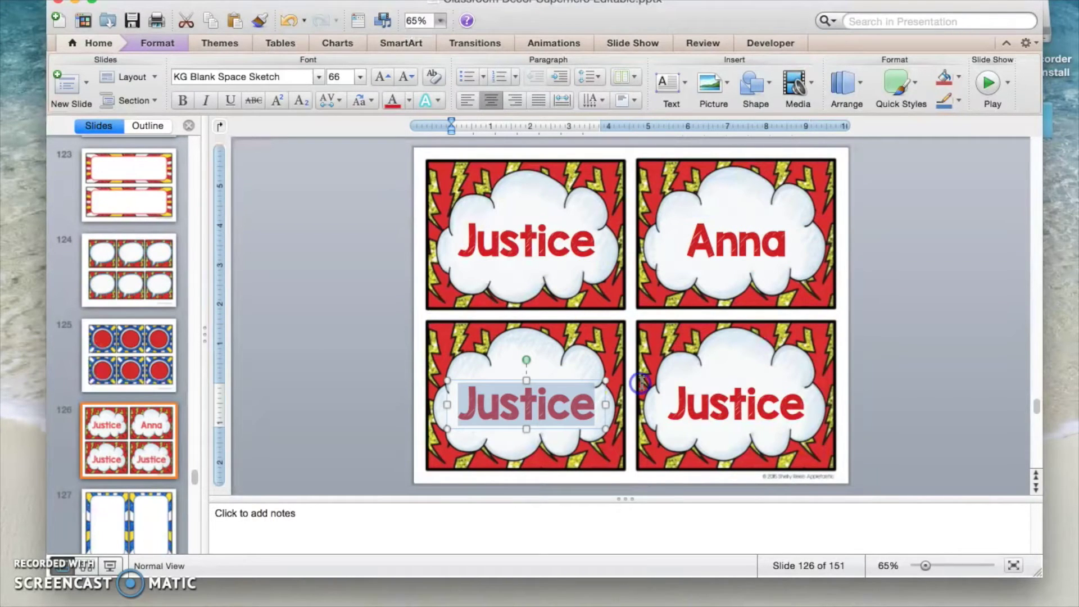
type("Mike")
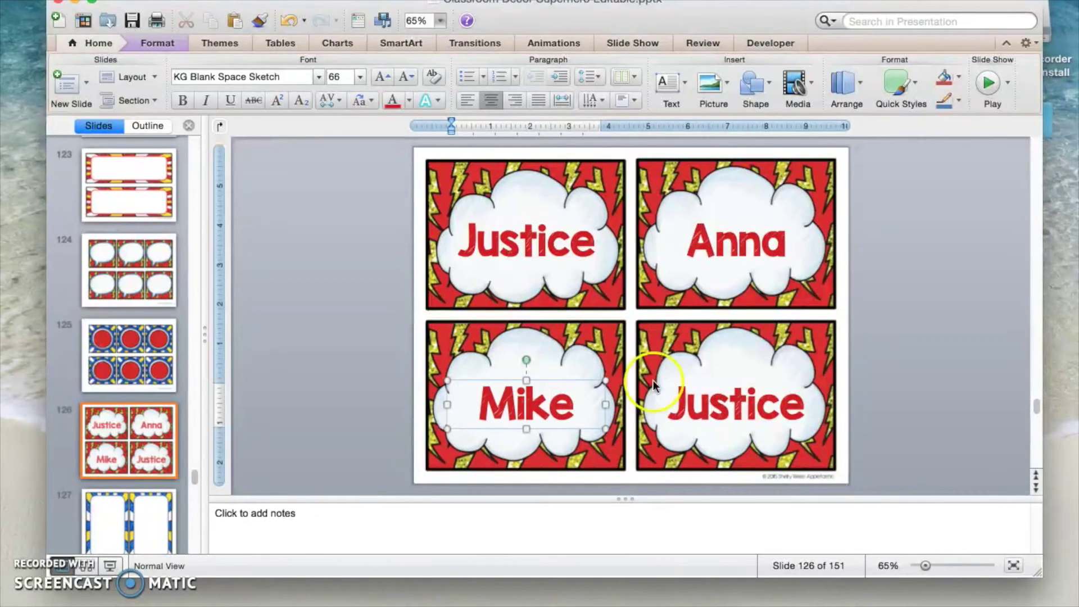
left_click_drag(669, 406, 805, 416)
type("Joel")
left_click(457, 300)
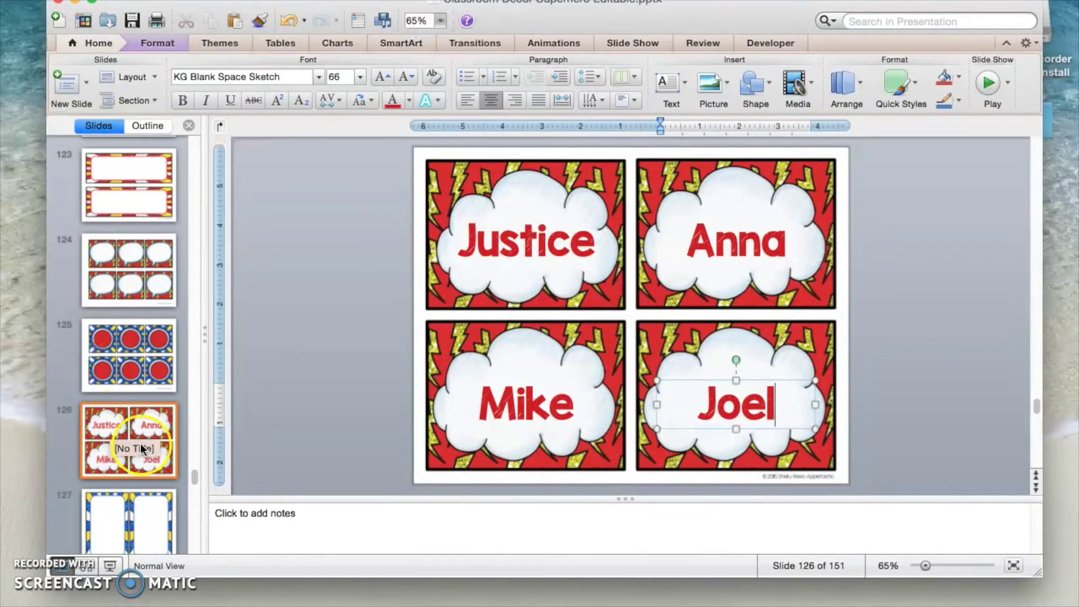
left_click(122, 423)
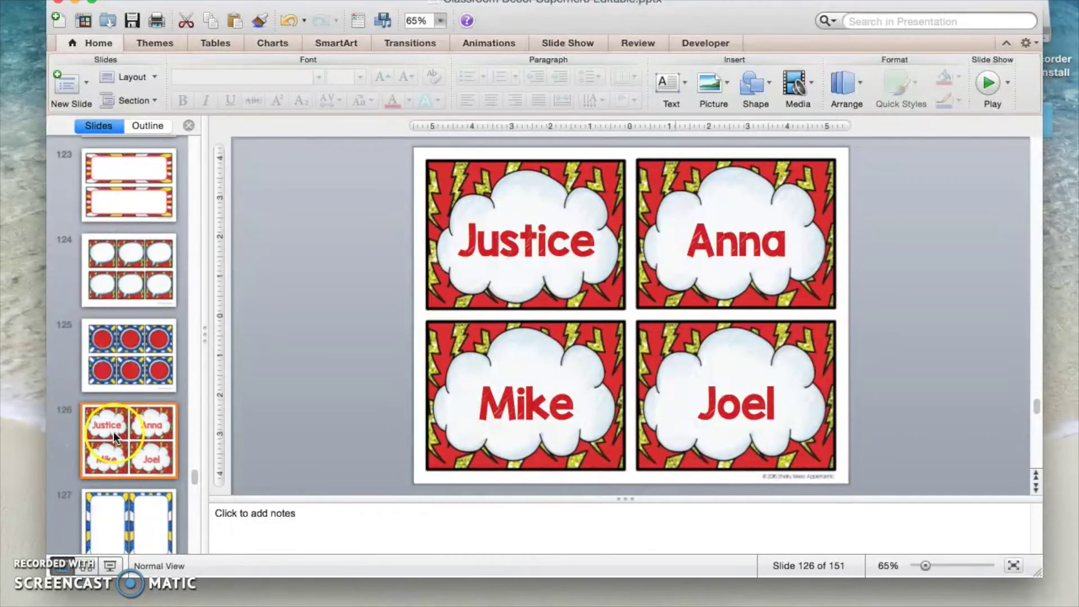
Duplicate the name-tag slide twice with Duplicate Selected Slides.
left_click(86, 86)
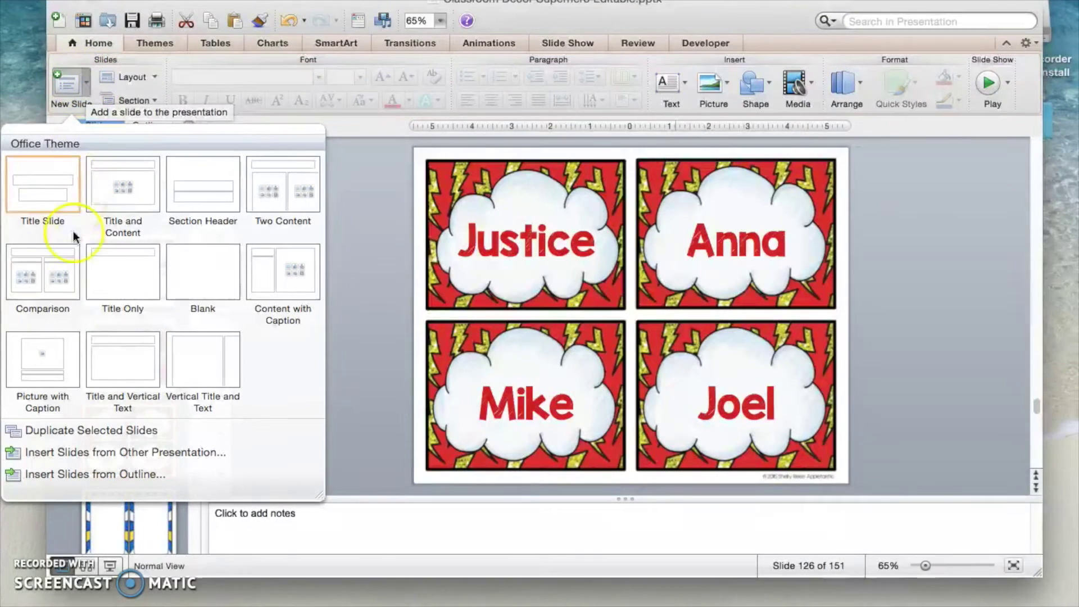
left_click(75, 429)
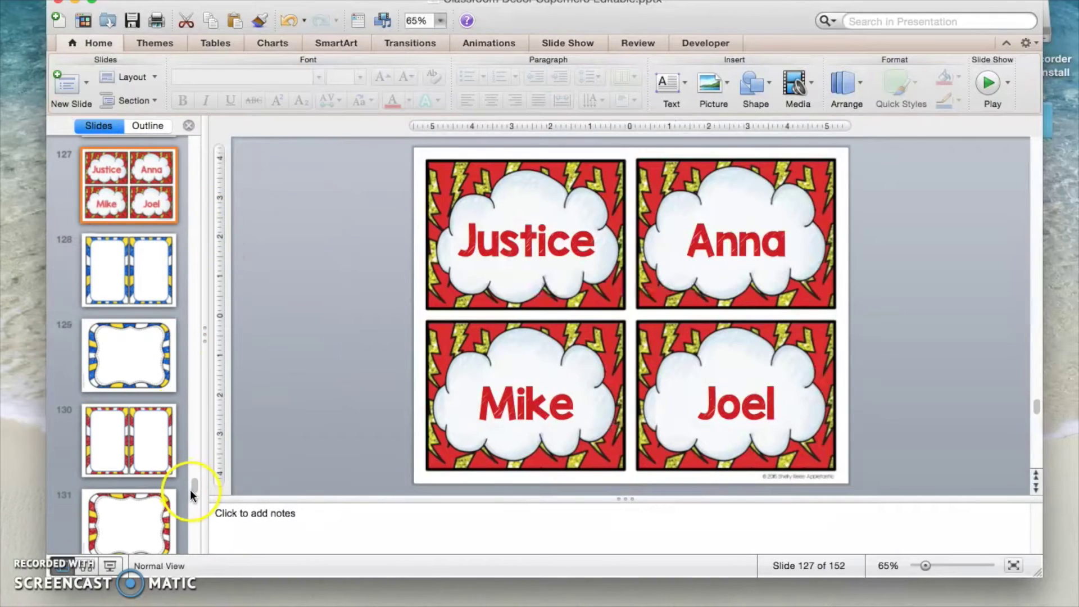
left_click_drag(194, 482, 193, 477)
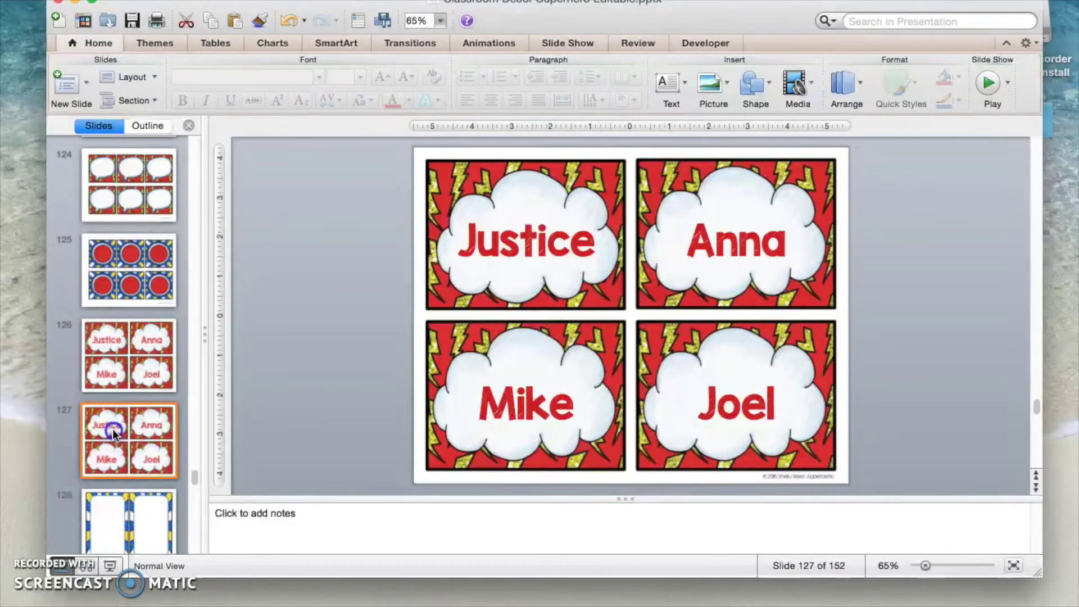
left_click(86, 83)
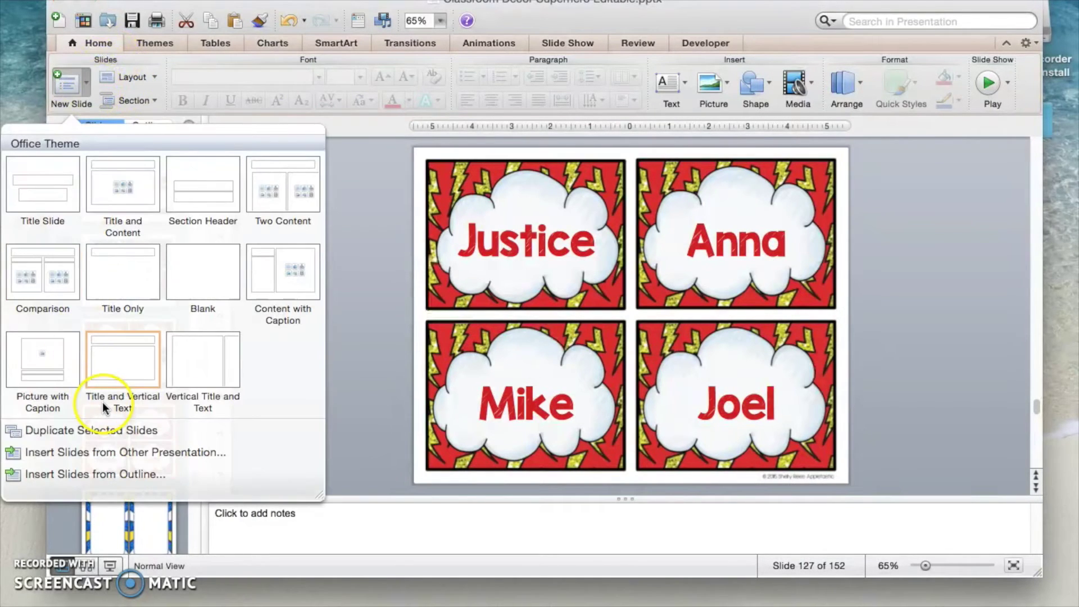
left_click(100, 422)
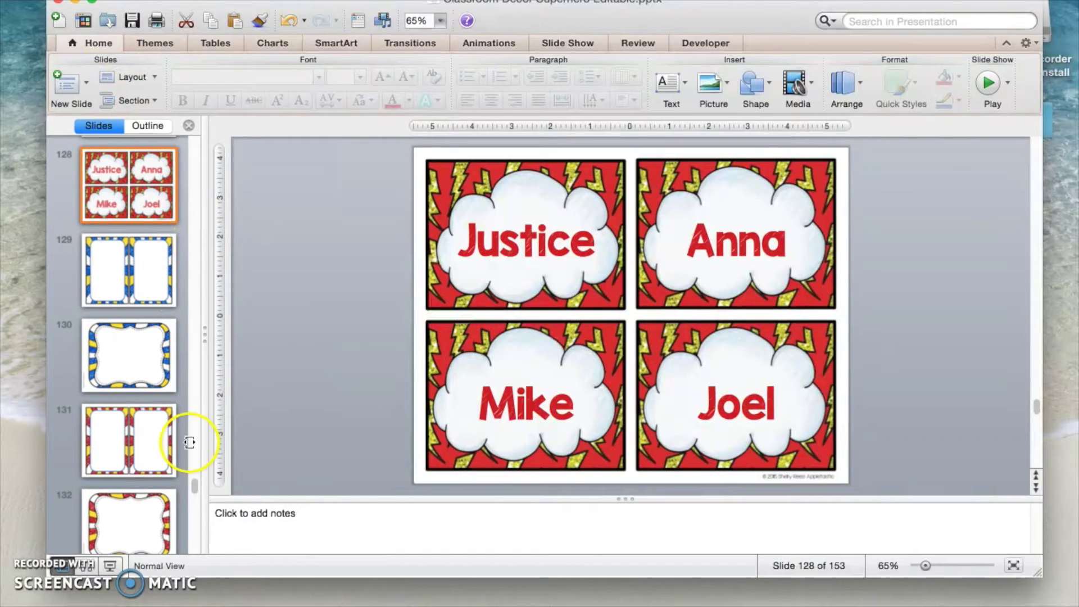
left_click_drag(193, 483, 194, 478)
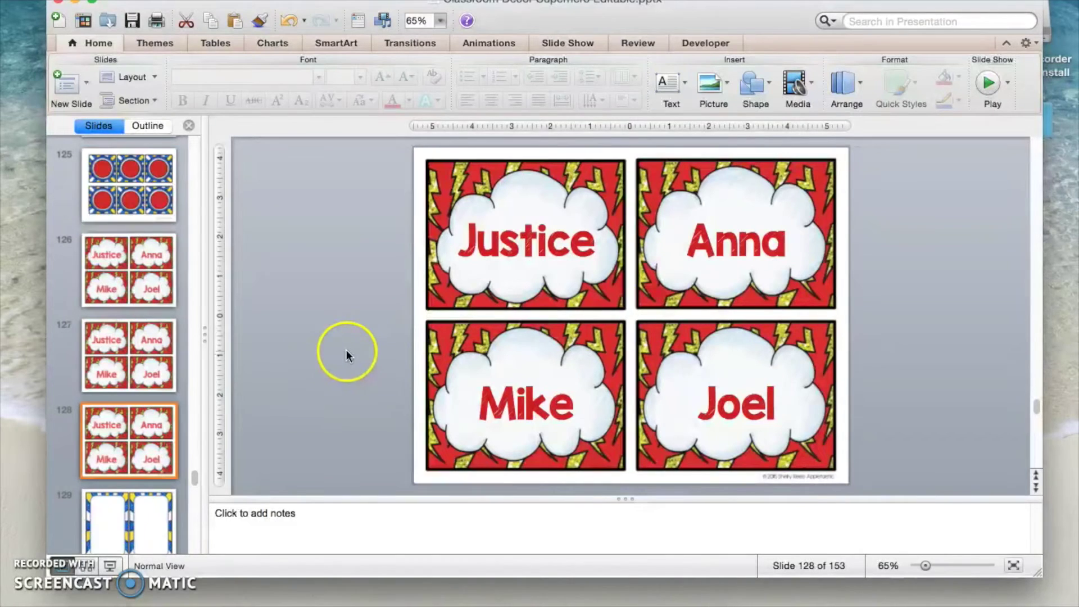
Rename slide 127's top-left tag to Hunter, then go to slide 129.
left_click(135, 362)
left_click_drag(442, 242, 609, 242)
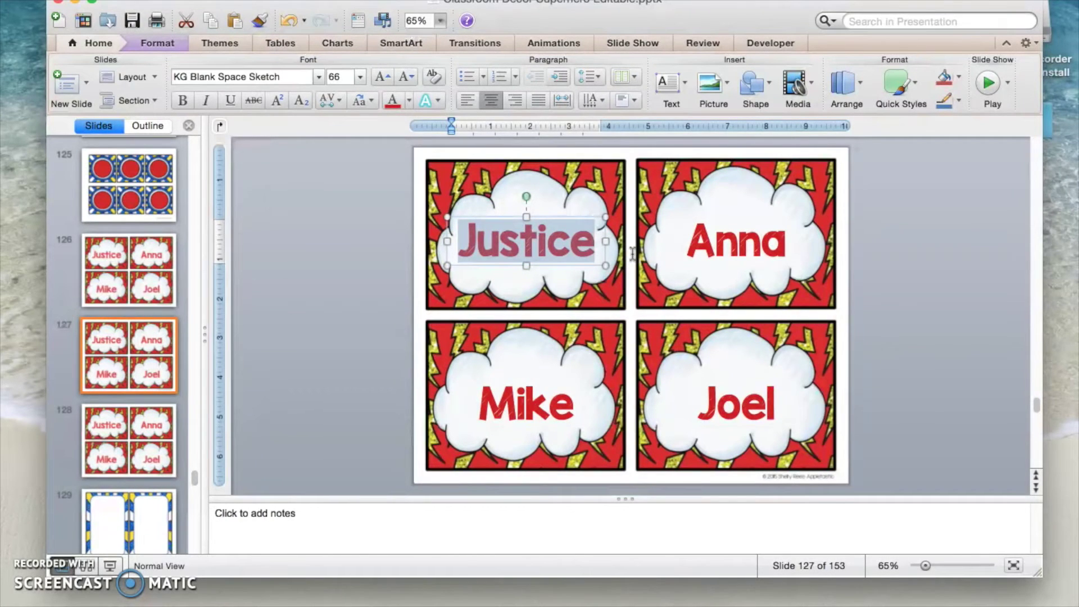
type("Hunter")
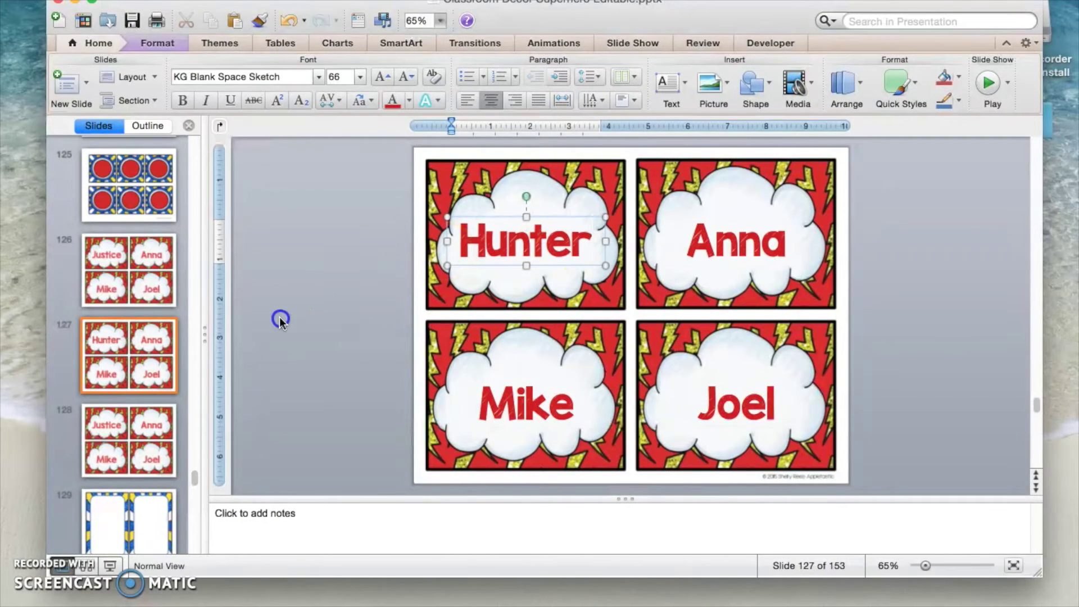
left_click(281, 320)
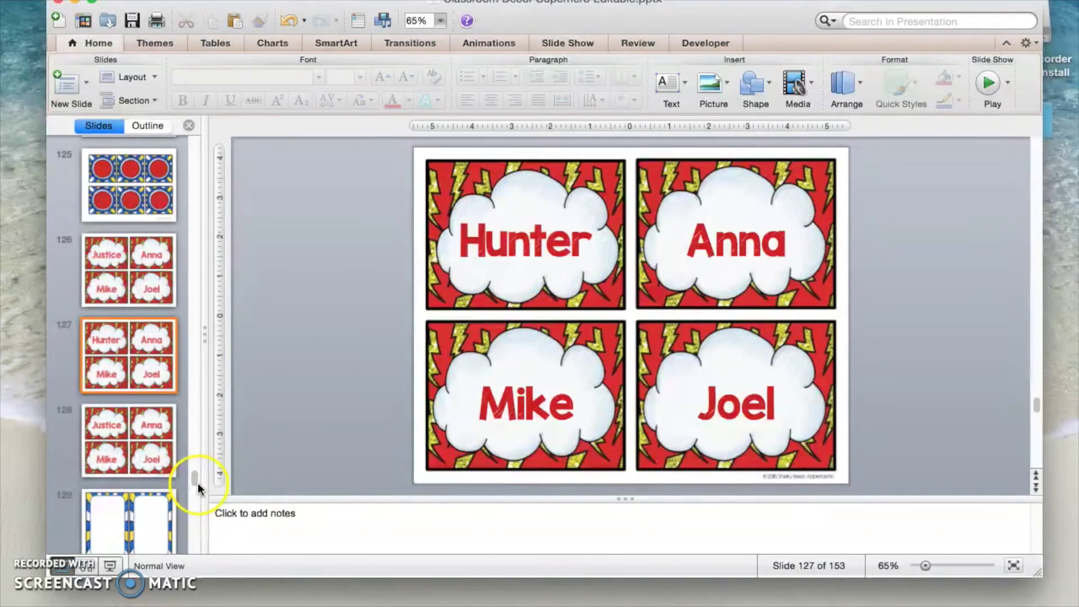
left_click(156, 504)
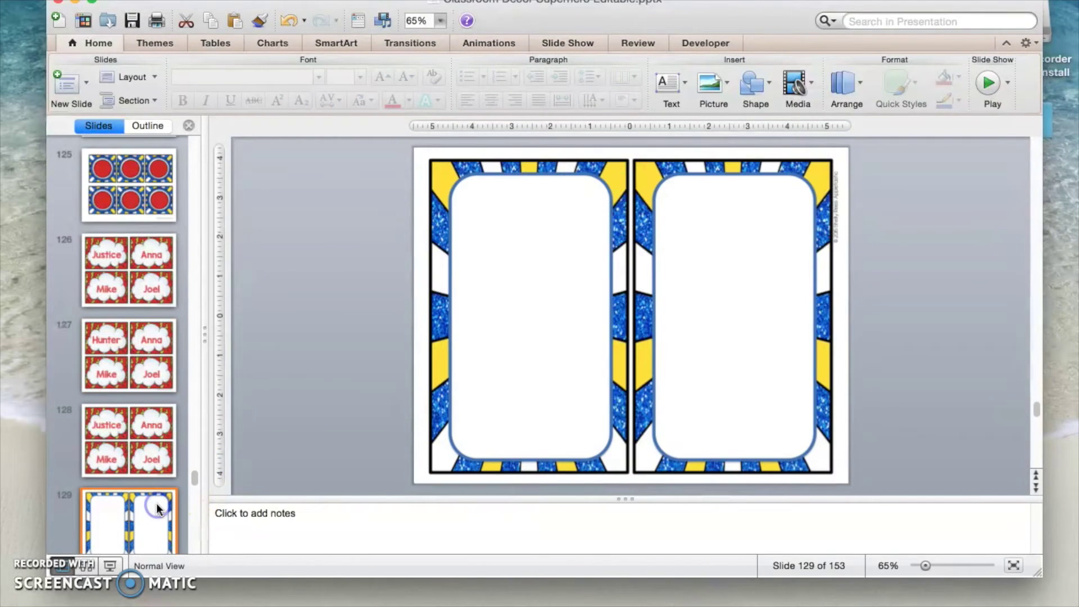
Add a text box reading 'Math' across the left card of slide 129.
left_click(429, 233)
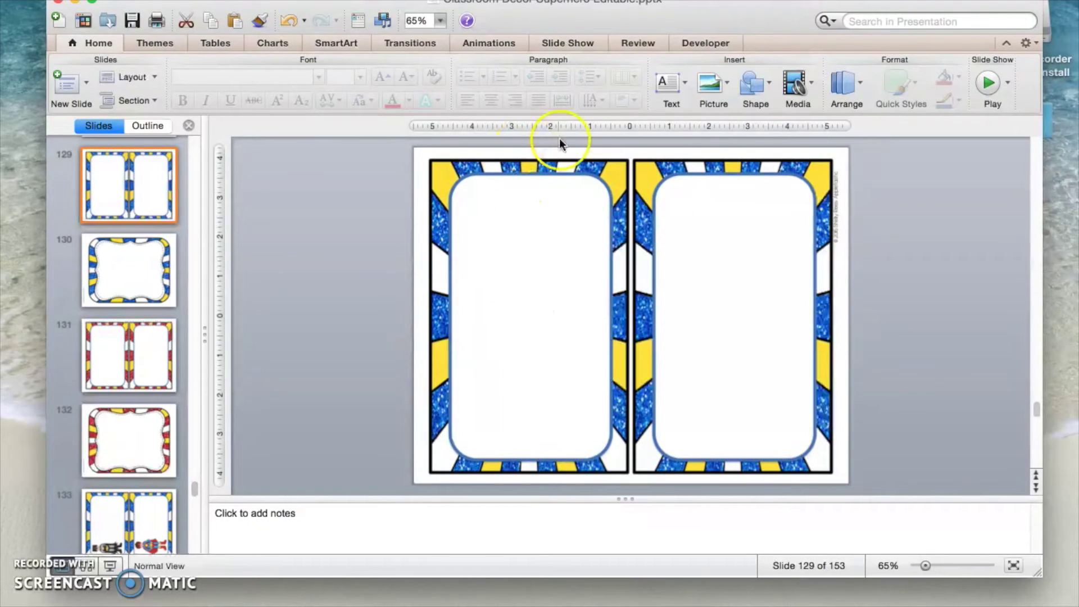
left_click(671, 88)
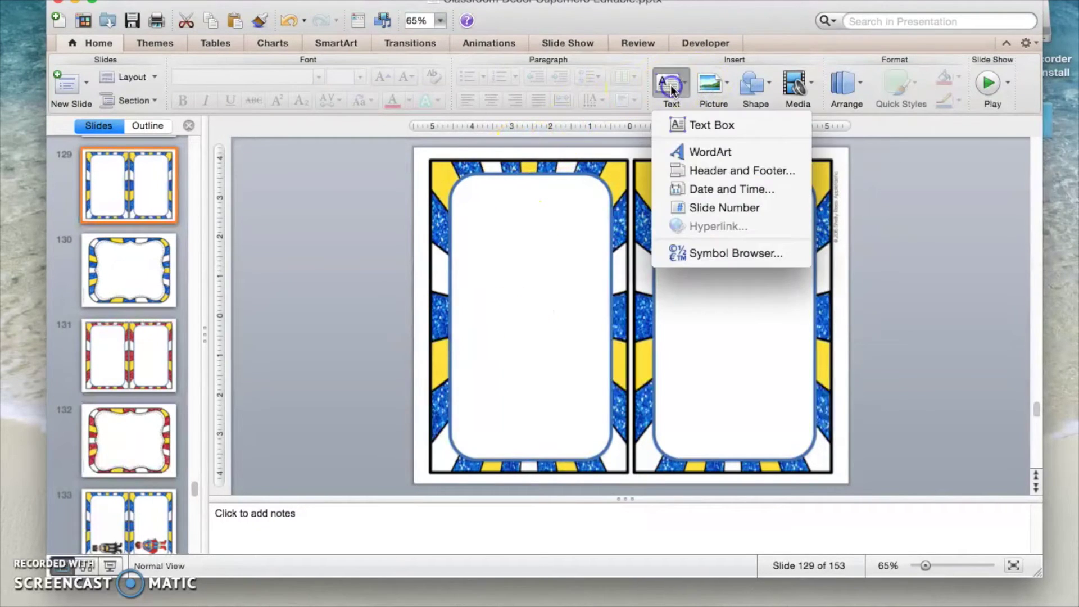
left_click(687, 127)
left_click_drag(438, 279, 614, 355)
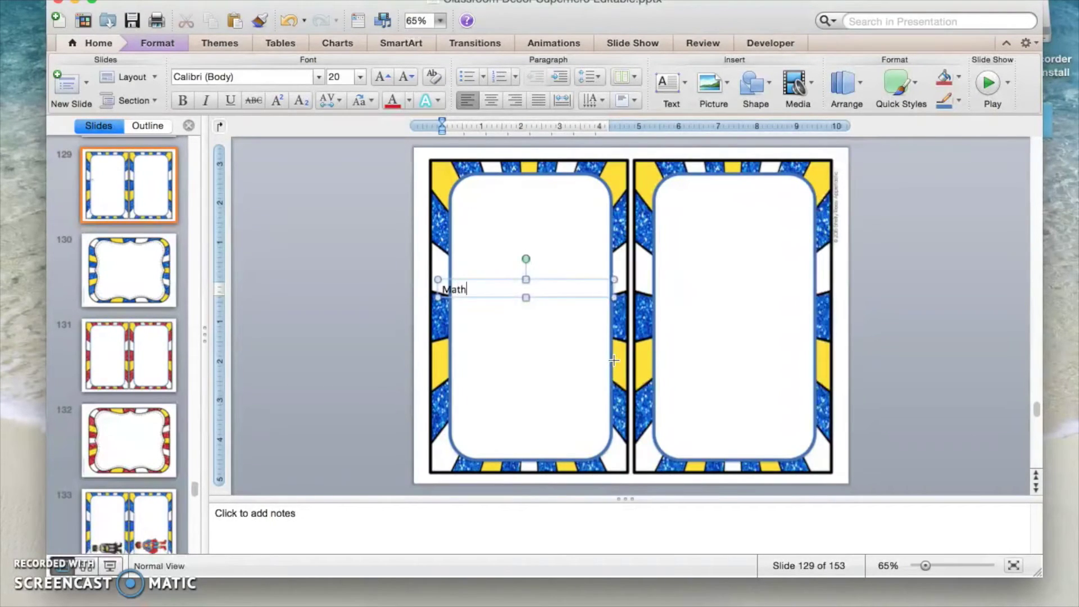
left_click(545, 279)
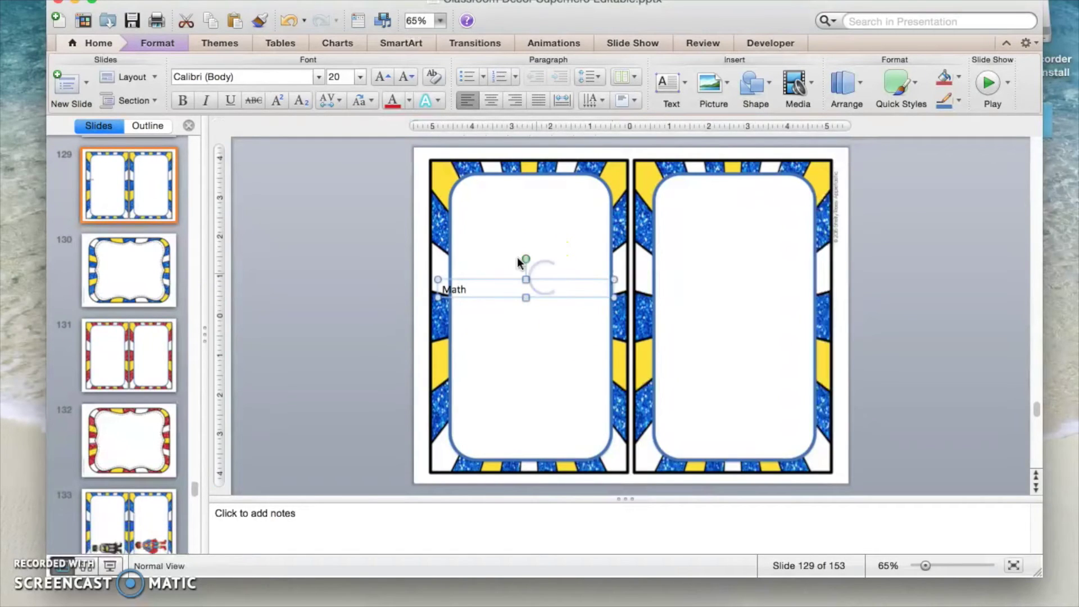
Nudge the Math box right and centre its text.
left_click_drag(549, 276, 586, 275)
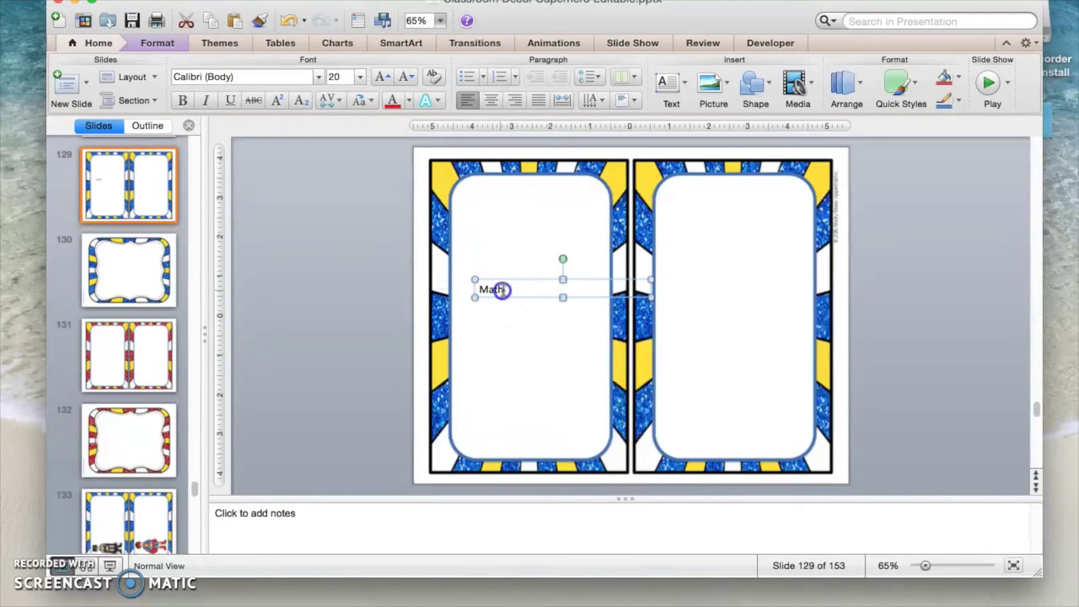
left_click_drag(501, 288, 459, 289)
left_click(497, 100)
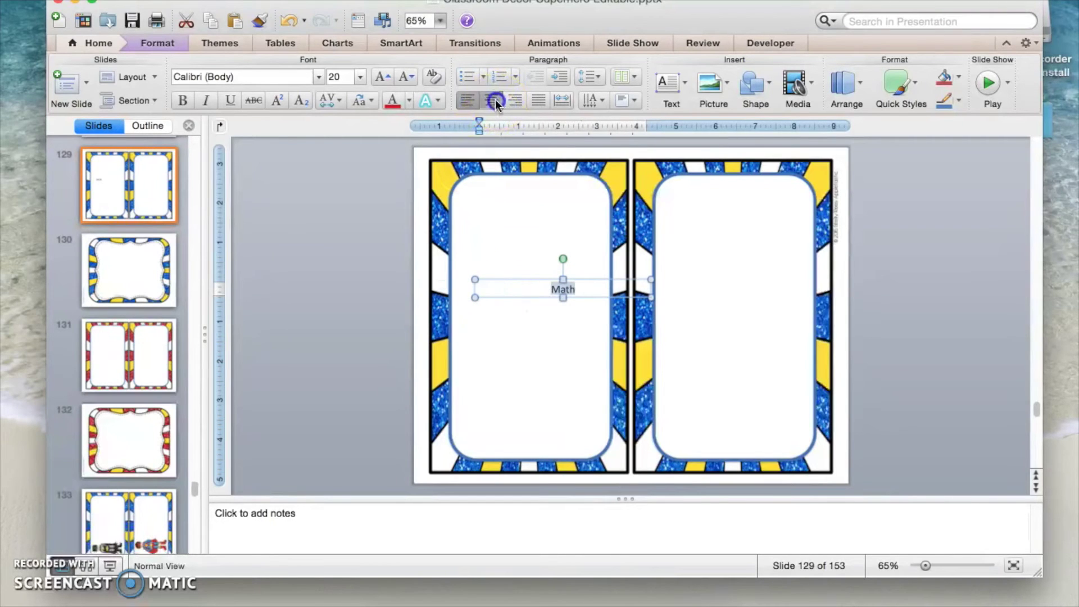
left_click(318, 77)
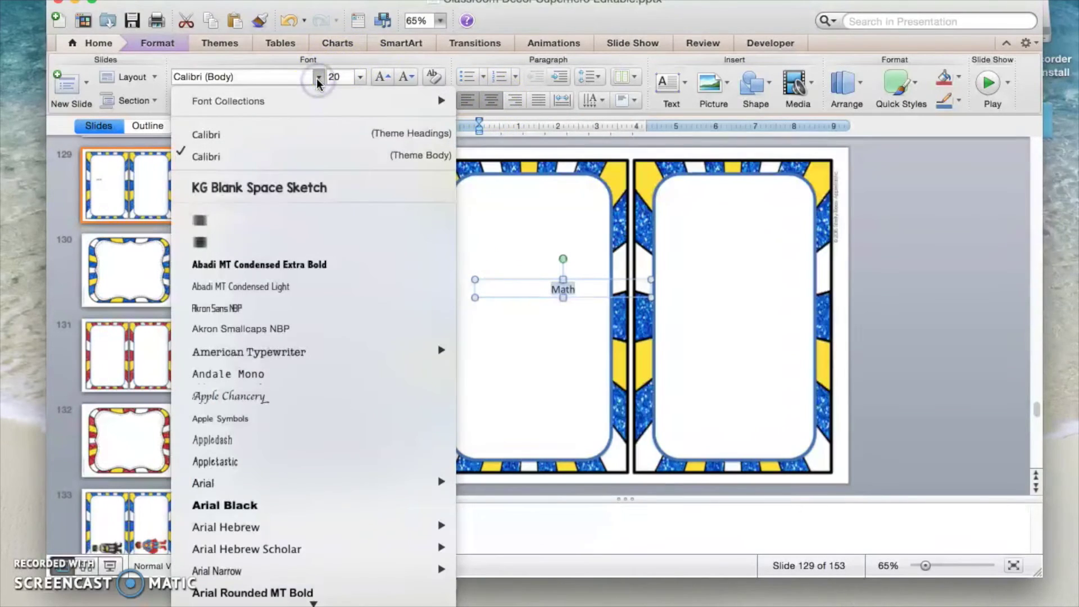
Set the Math label to KG Blank Space Sketch at 96 pt.
left_click(282, 187)
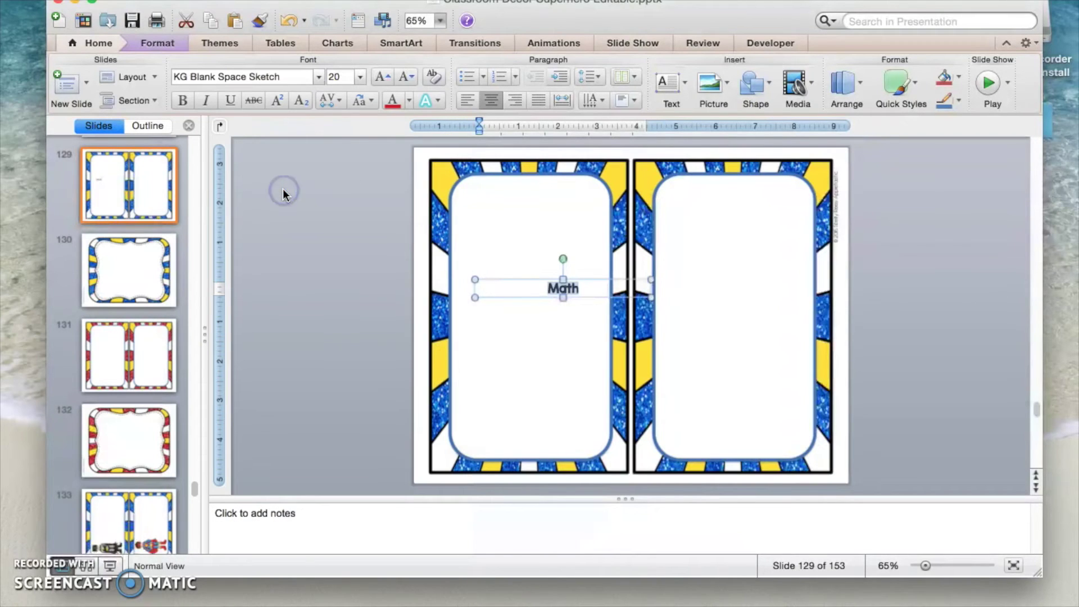
left_click(360, 77)
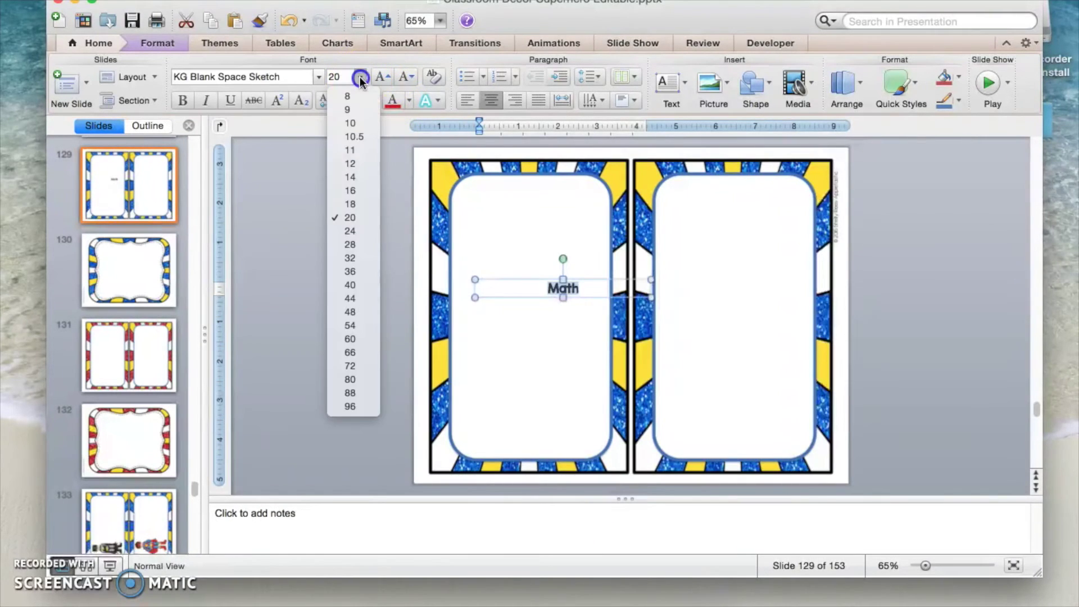
left_click(349, 406)
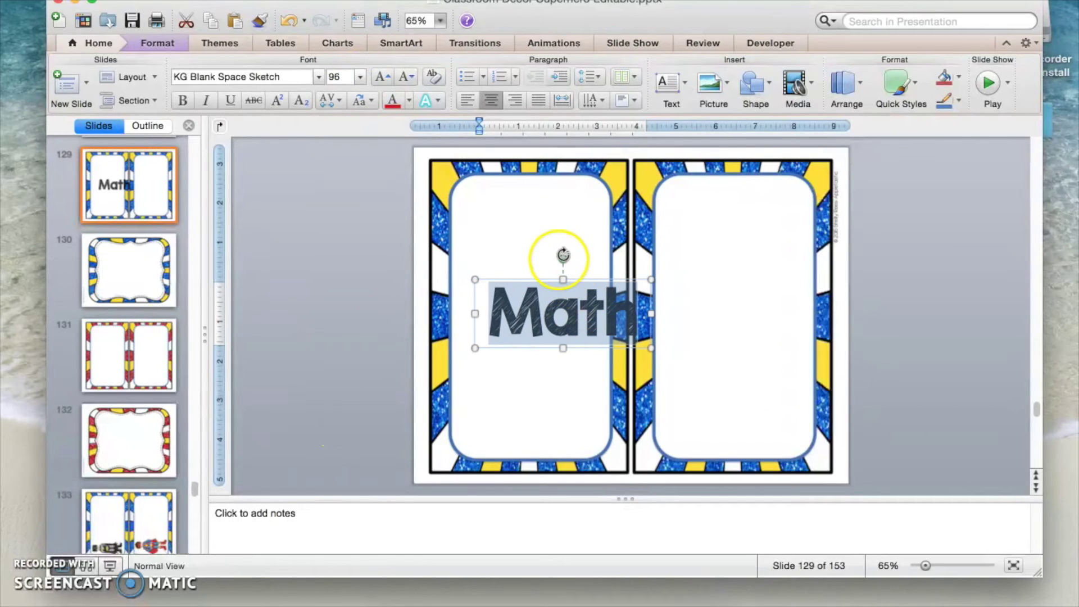
Colour Math with the card border's blue via the eyedropper, then begin rotating it sideways.
left_click(409, 100)
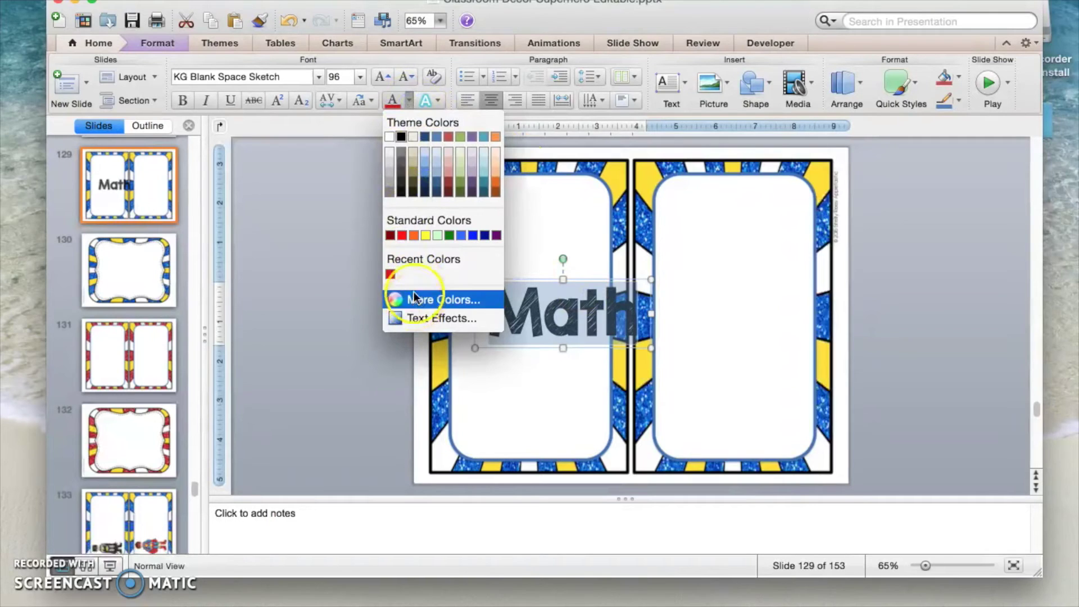
left_click(407, 100)
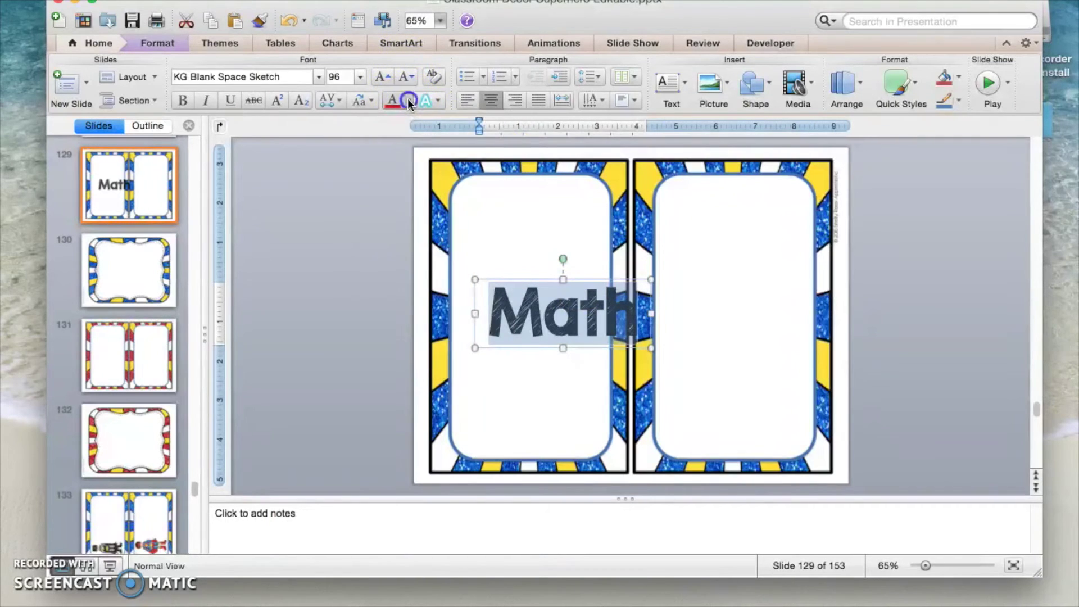
left_click(407, 99)
left_click(423, 298)
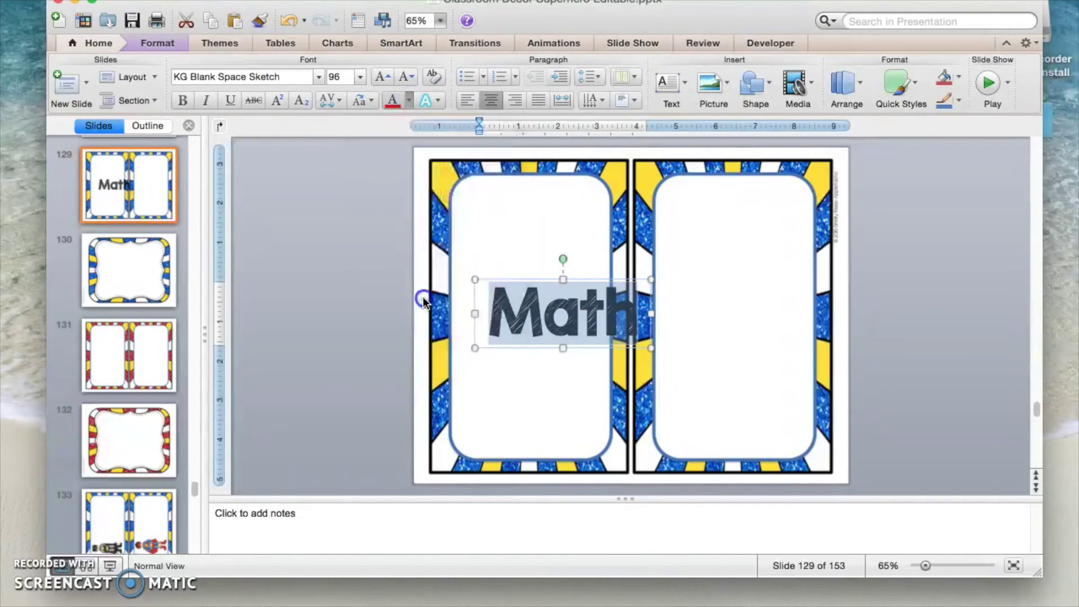
left_click_drag(596, 92, 361, 143)
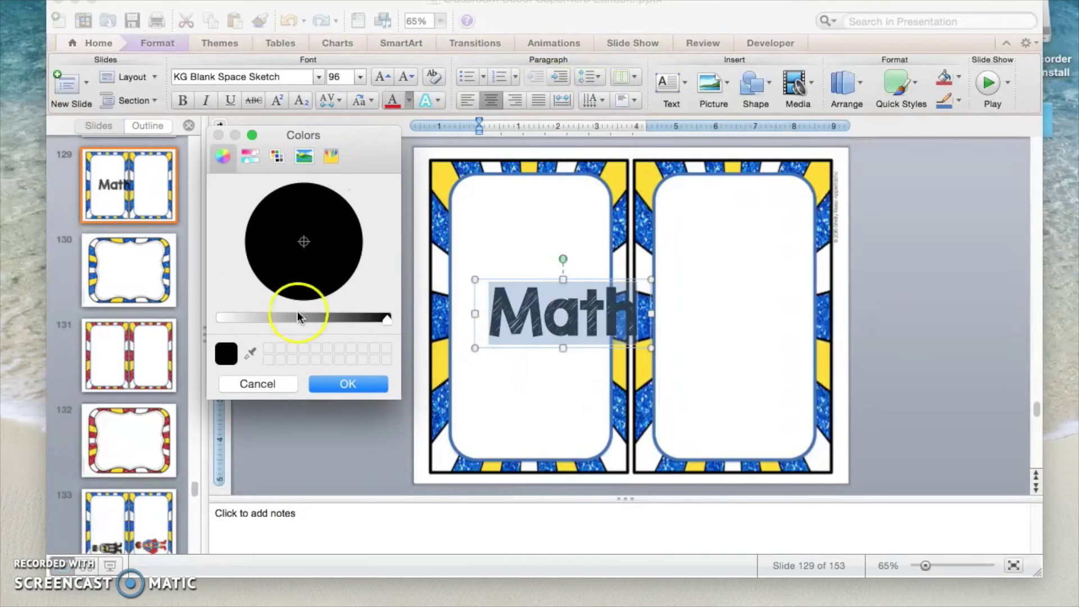
left_click(249, 352)
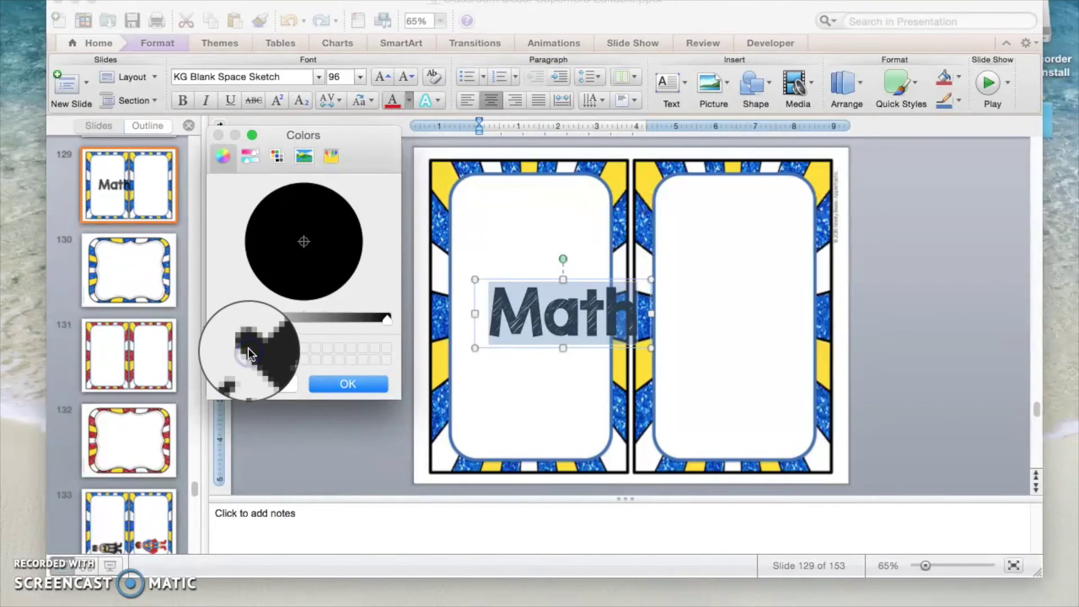
left_click(443, 217)
left_click(330, 387)
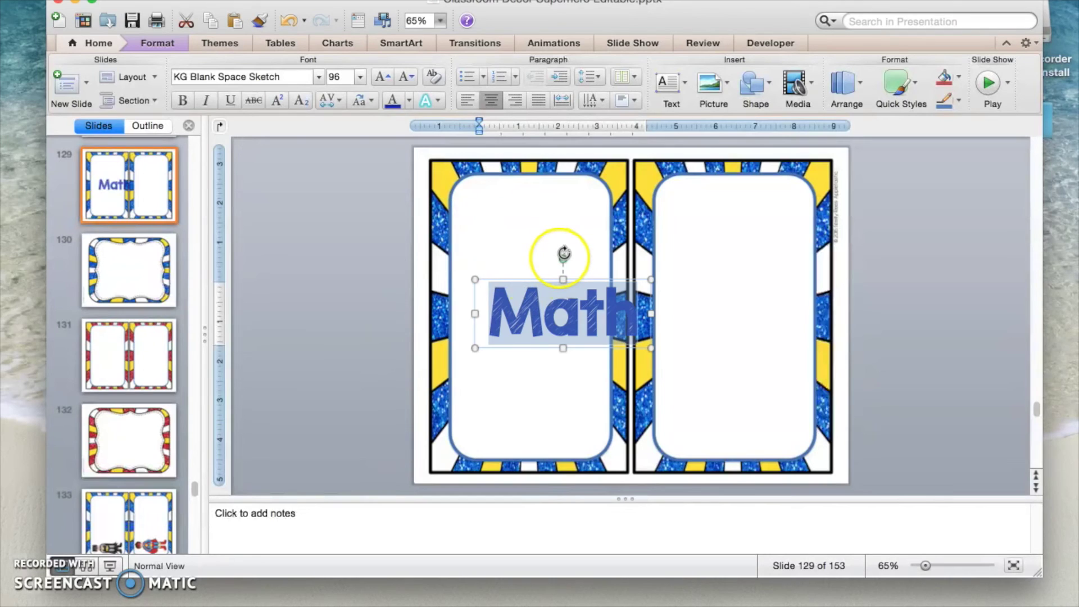
left_click_drag(562, 252, 496, 315)
Turn Math vertical at 150 pt, lengthen its box and centre it on the left card.
left_click(525, 354)
left_click_drag(526, 355, 461, 347)
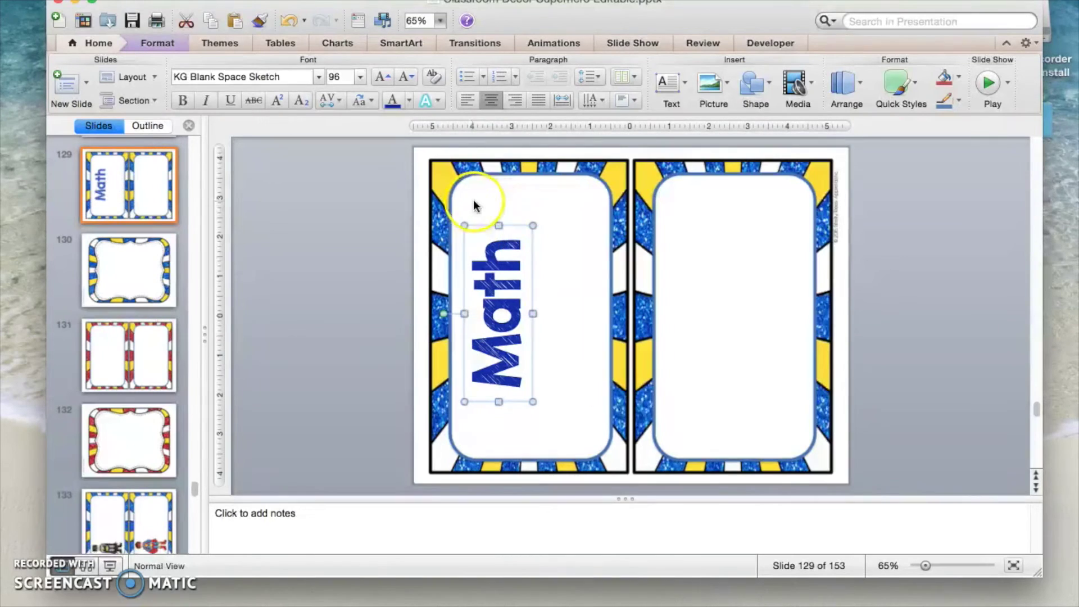
left_click(345, 77)
type("150")
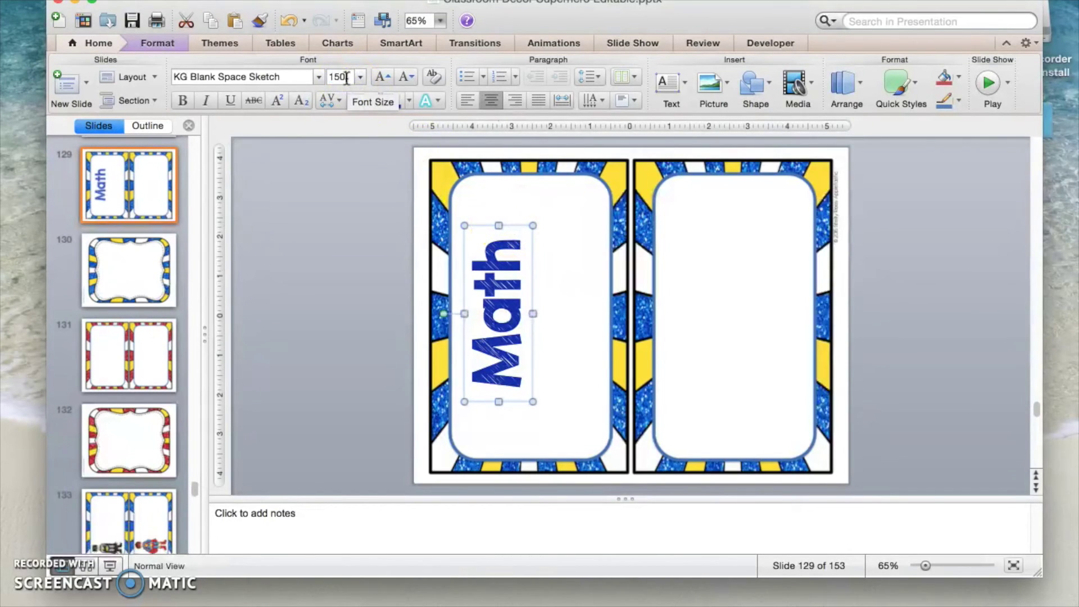
key("Return")
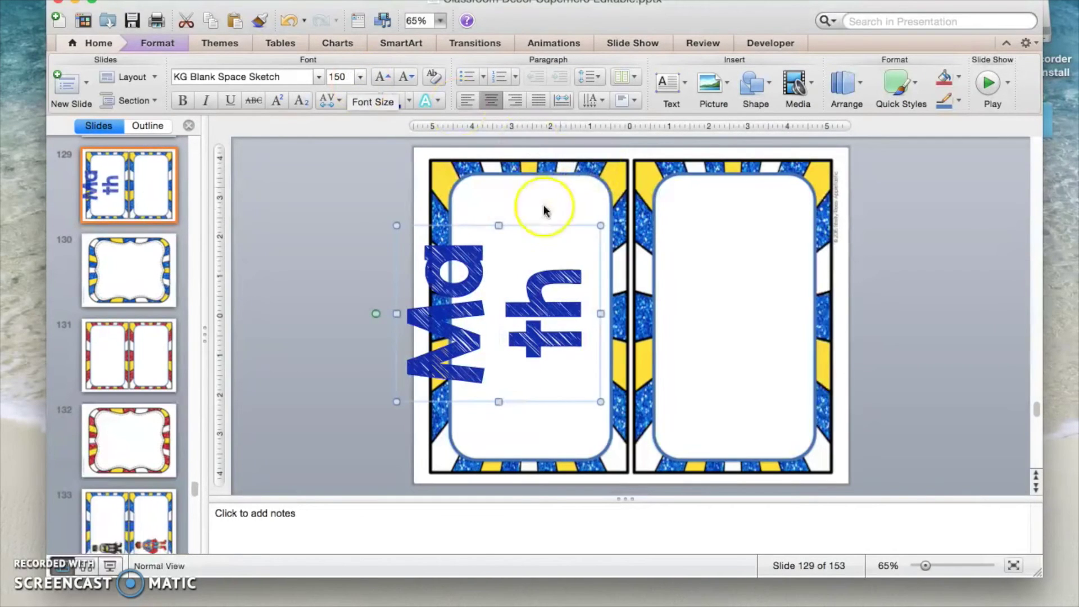
left_click_drag(499, 226, 499, 173)
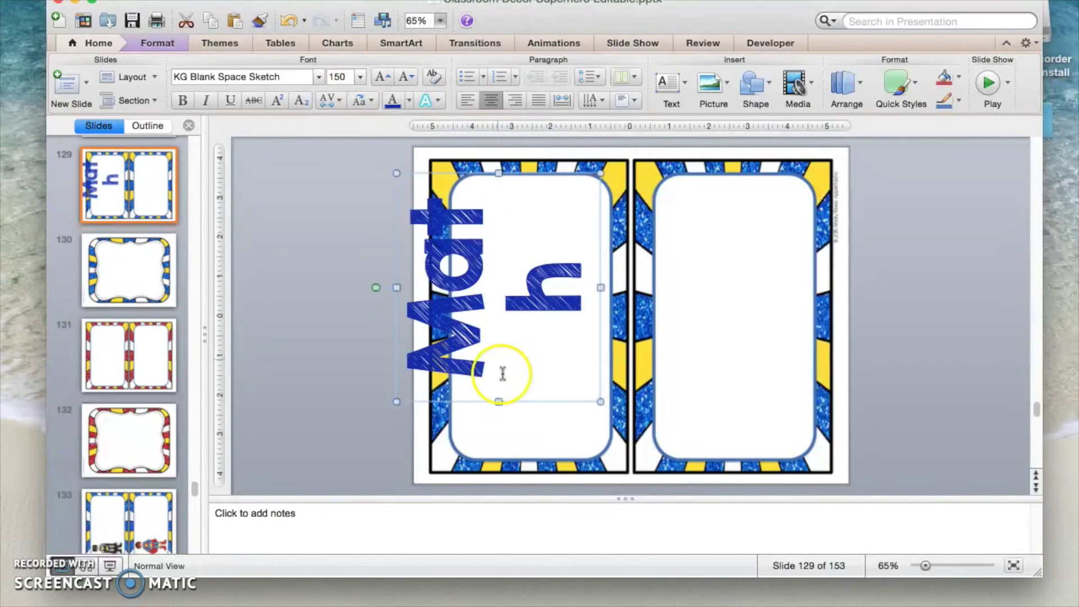
left_click_drag(497, 404, 498, 459)
left_click(543, 360)
left_click_drag(548, 359, 581, 358)
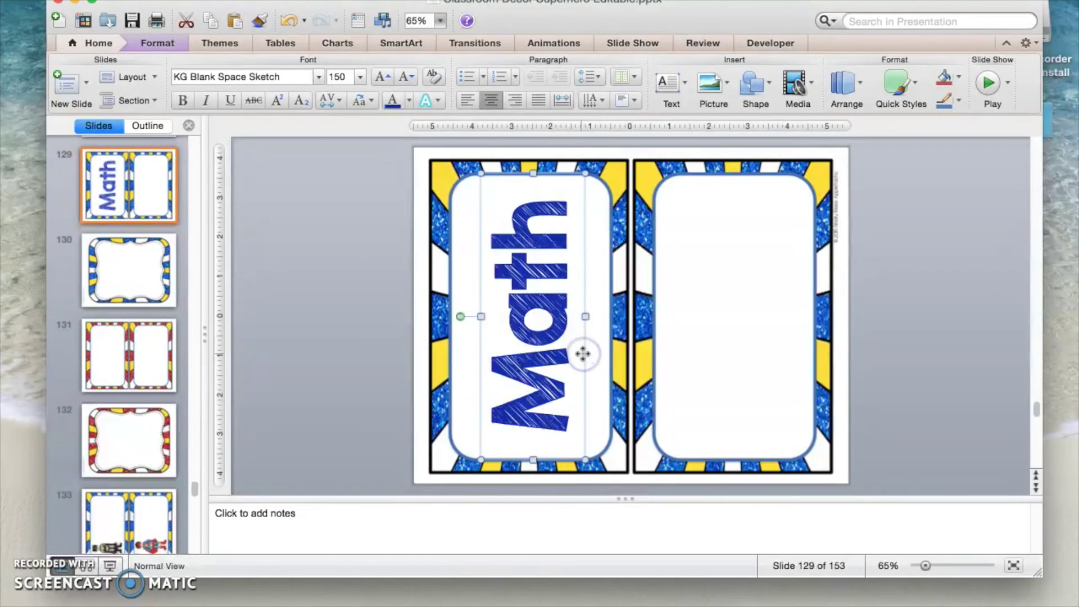
Duplicate the Math label onto the right card and retype it as 'Art'.
left_click(583, 353)
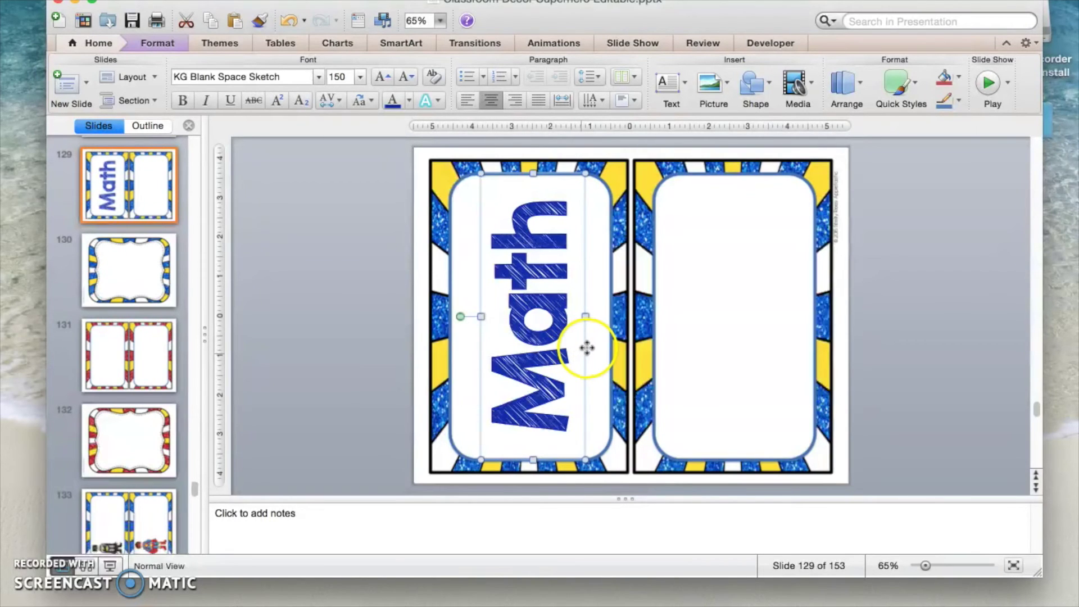
key("super+d")
left_click_drag(587, 351, 786, 341)
left_click(734, 234)
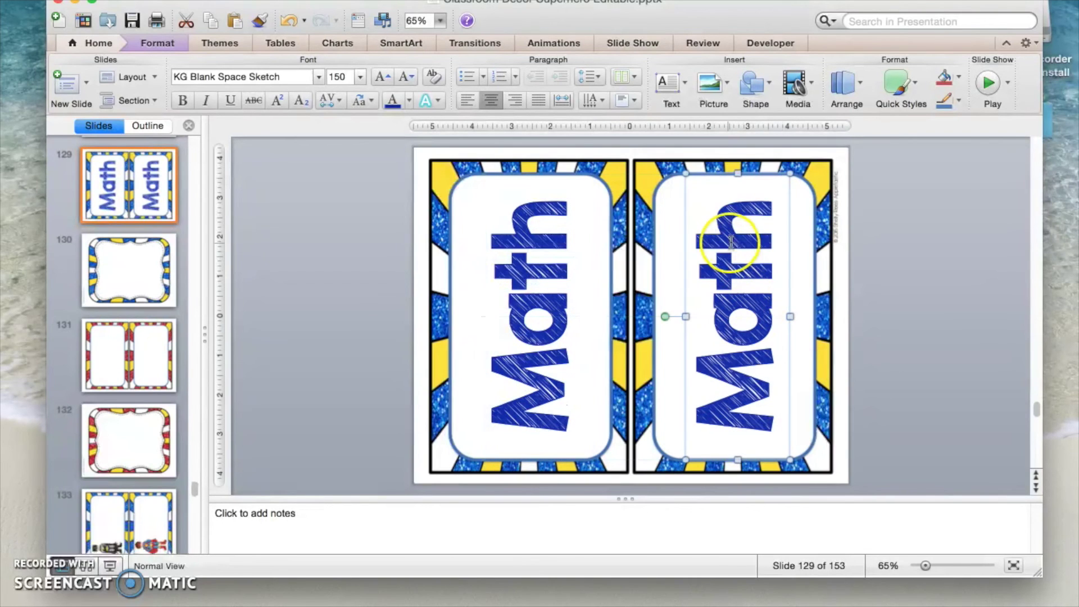
left_click_drag(738, 206, 734, 397)
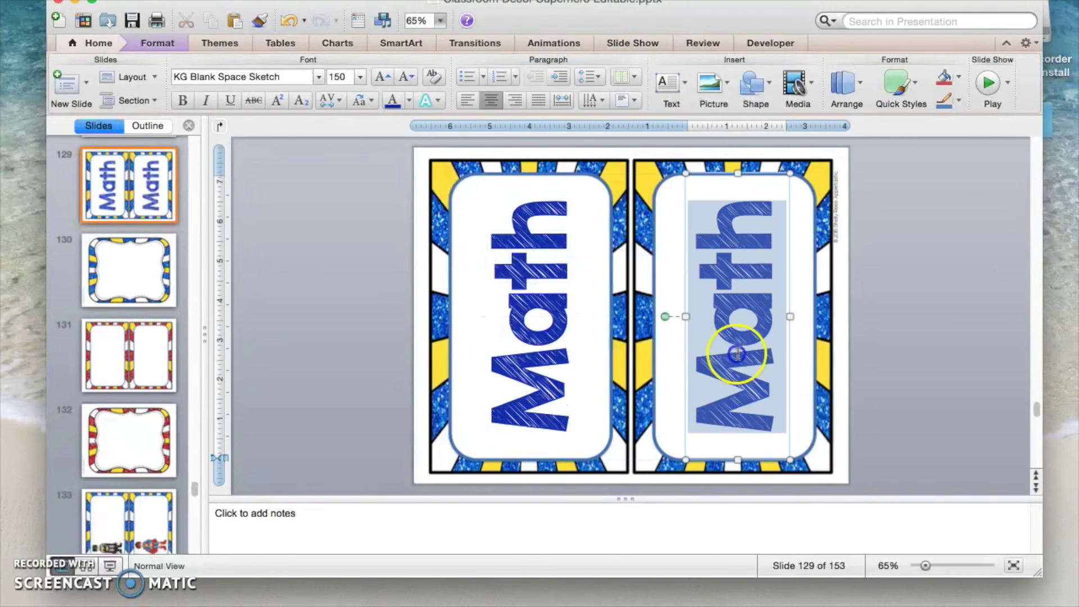
type("AR+")
left_click(722, 424)
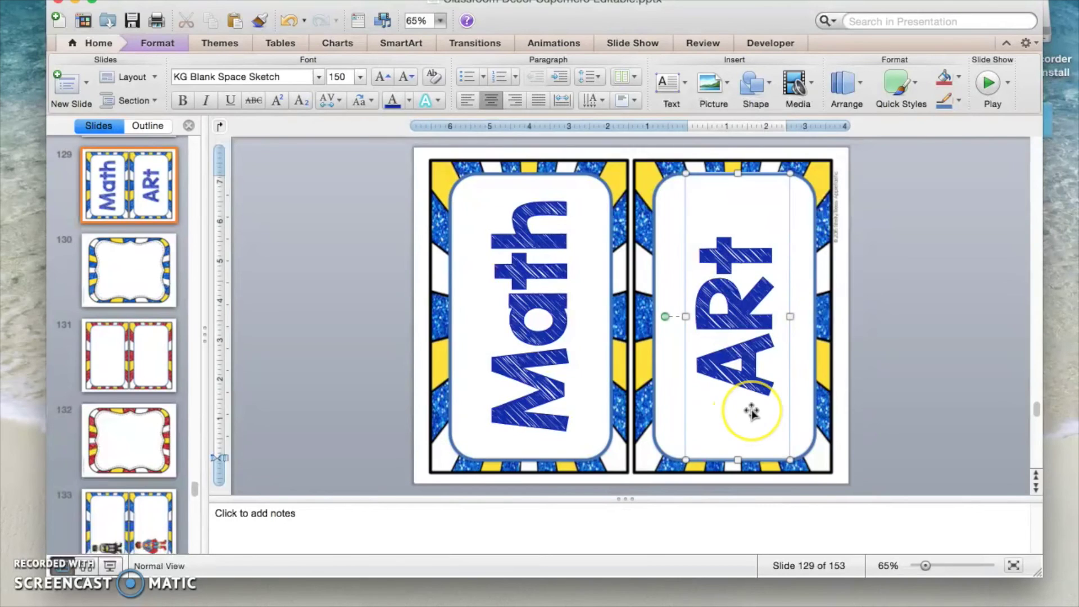
key("BackSpace")
key("BackSpace")
type("rt")
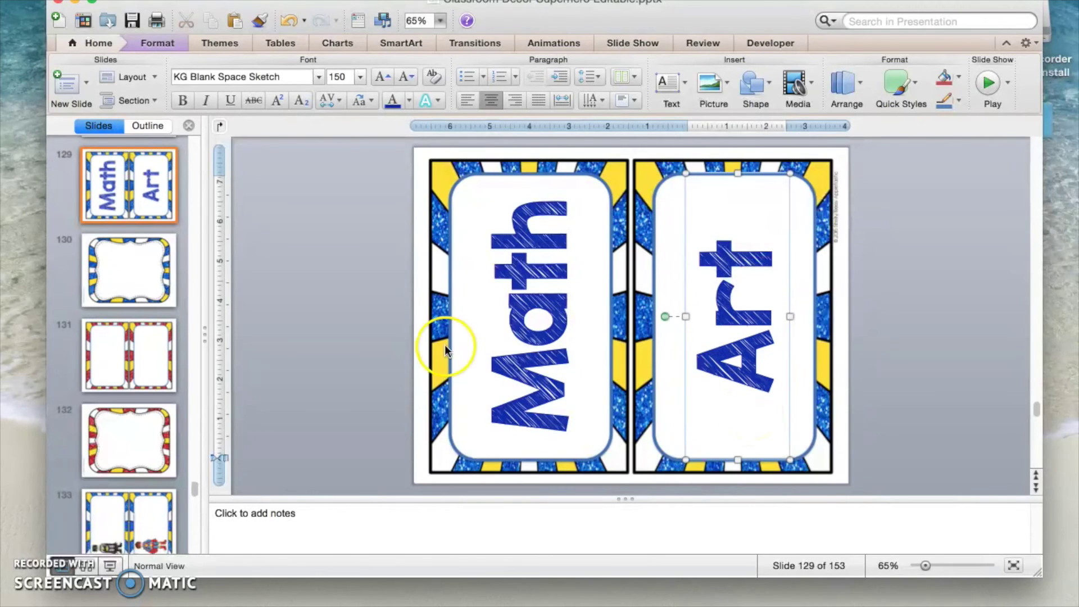
left_click(321, 358)
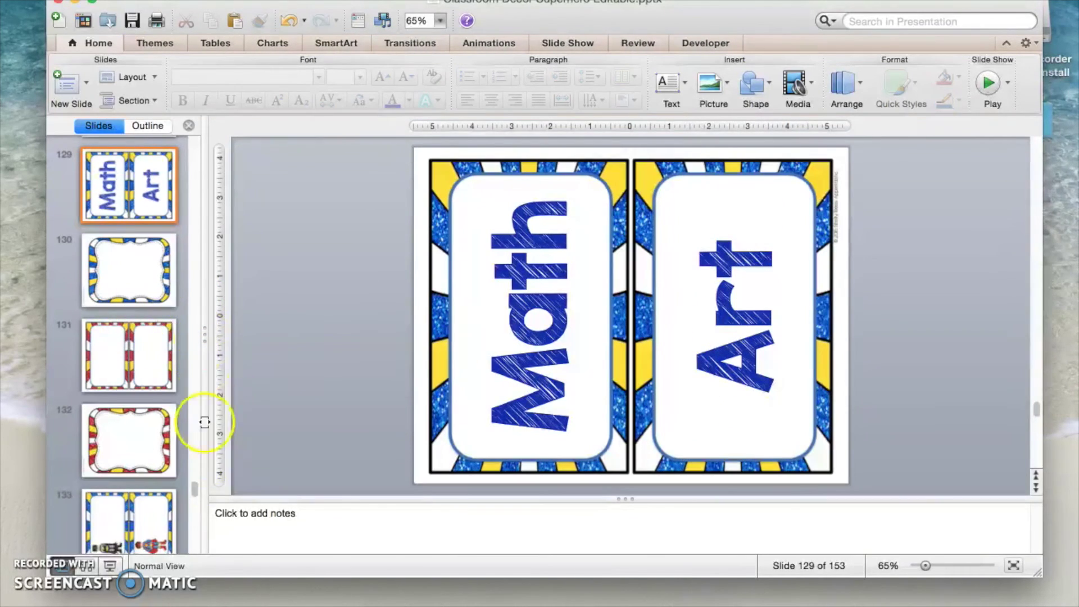
Browse the Slides pane past slides 133 and 150 and settle on slide 134, the blank two-heroine card slide.
left_click(140, 511)
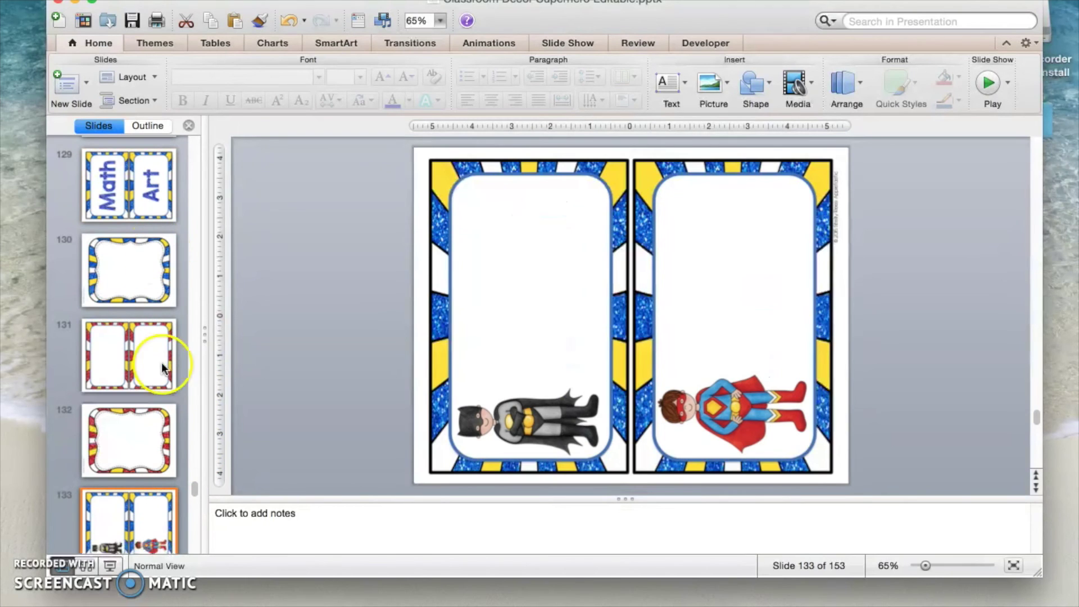
left_click_drag(190, 483, 191, 536)
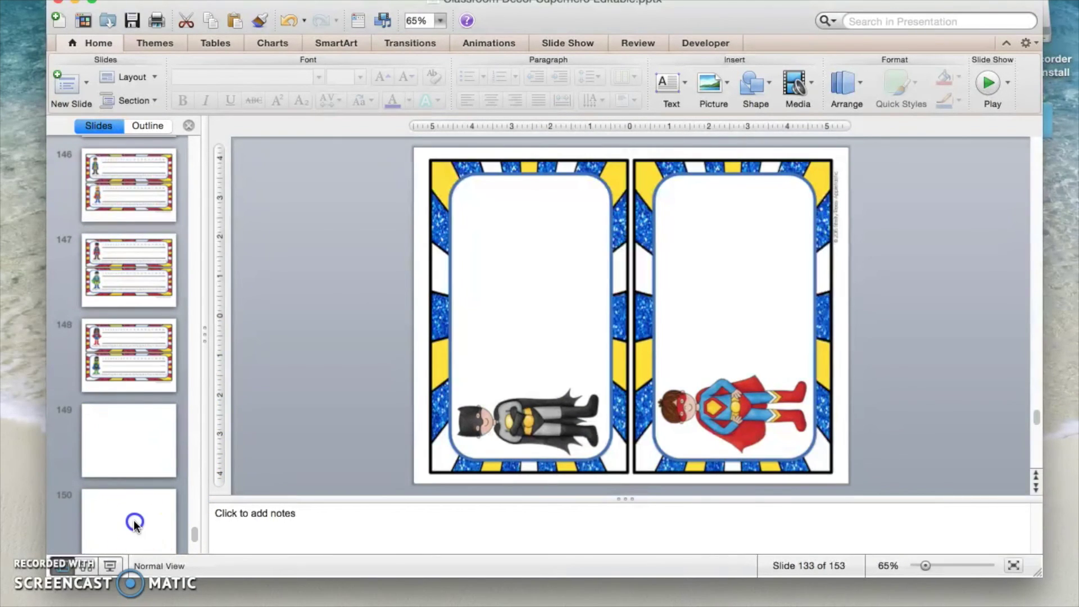
left_click(134, 523)
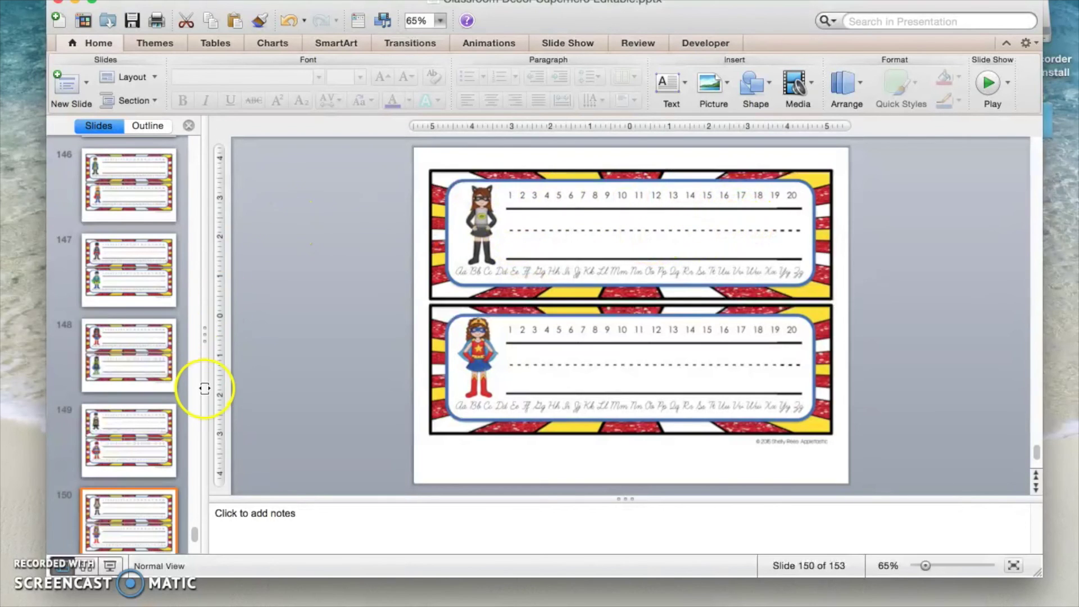
left_click_drag(195, 537, 195, 491)
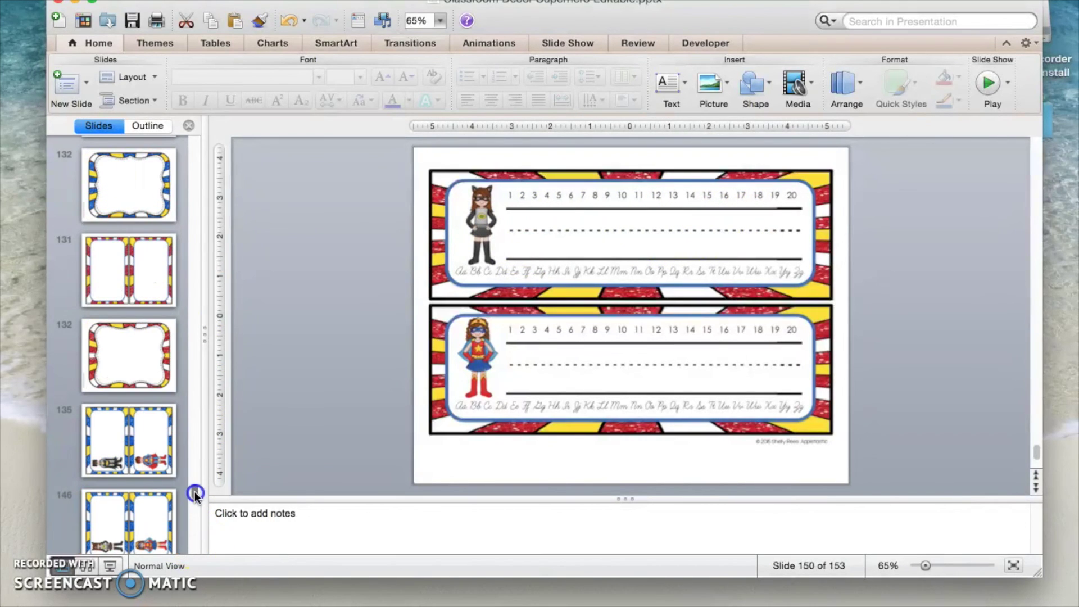
left_click(132, 526)
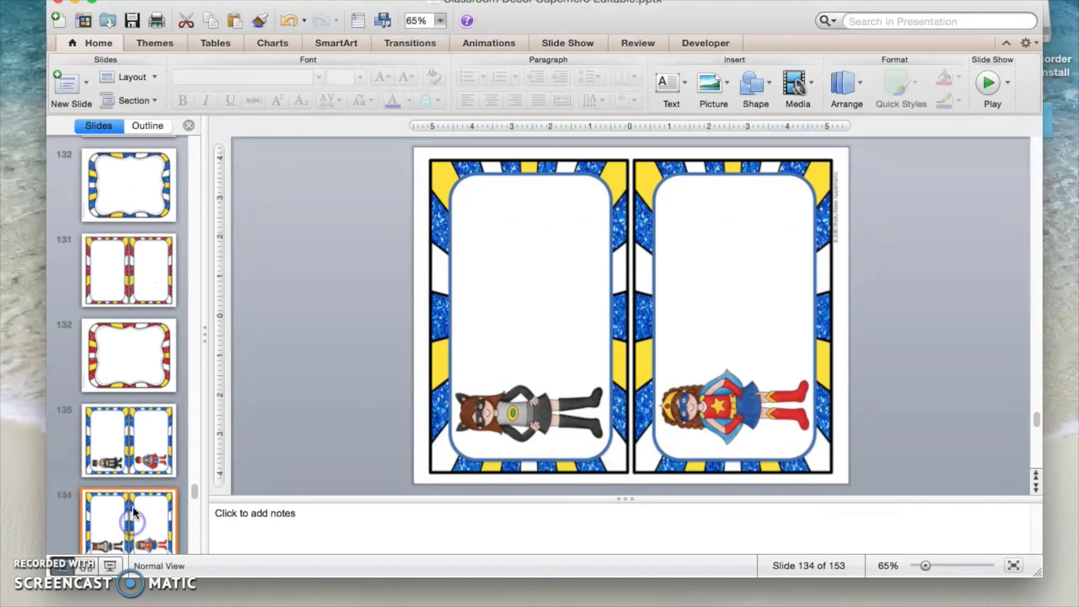